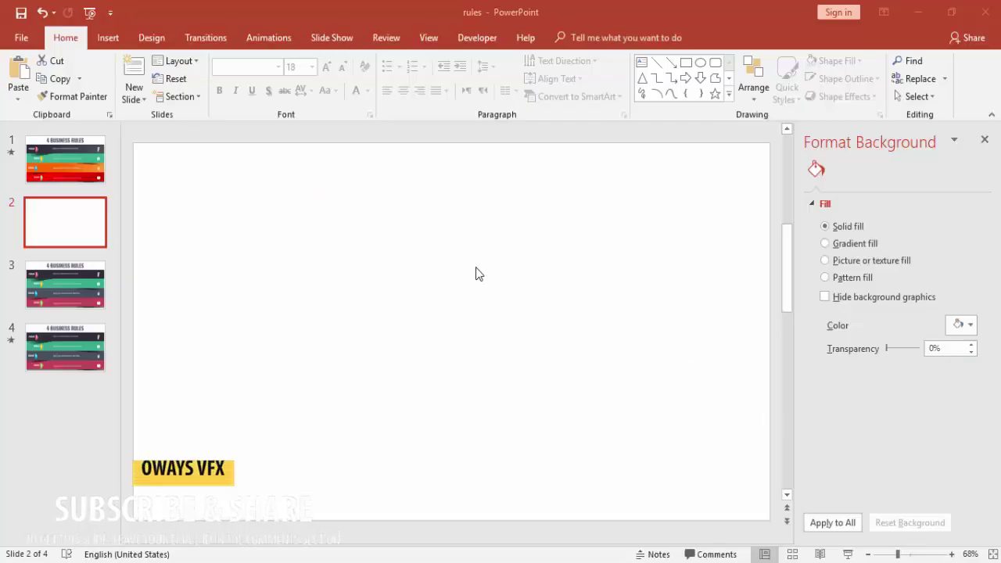
Draw a rectangle across the full slide width and set its height to 1.5 inches.
{"action": "left_click", "coordinate": [124, 44]}
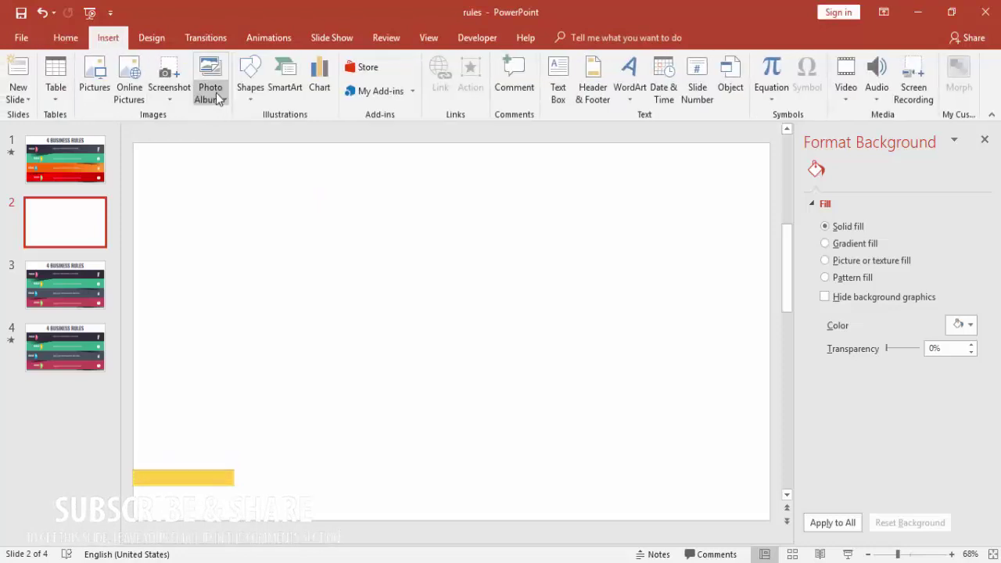
{"action": "left_click", "coordinate": [250, 92]}
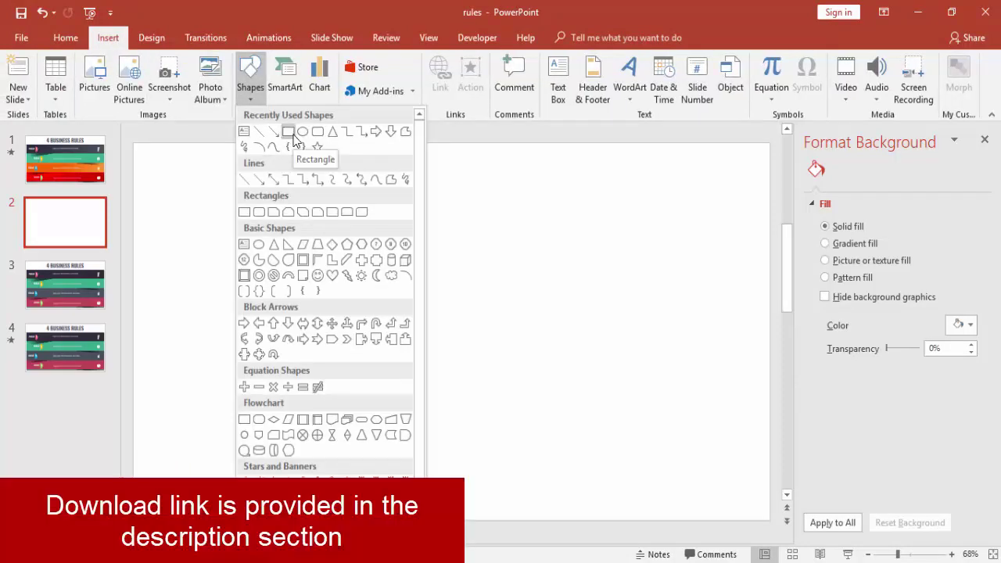
{"action": "left_click", "coordinate": [290, 133]}
{"action": "left_click_drag", "start_coordinate": [136, 202], "coordinate": [770, 276]}
{"action": "left_click", "coordinate": [887, 66]}
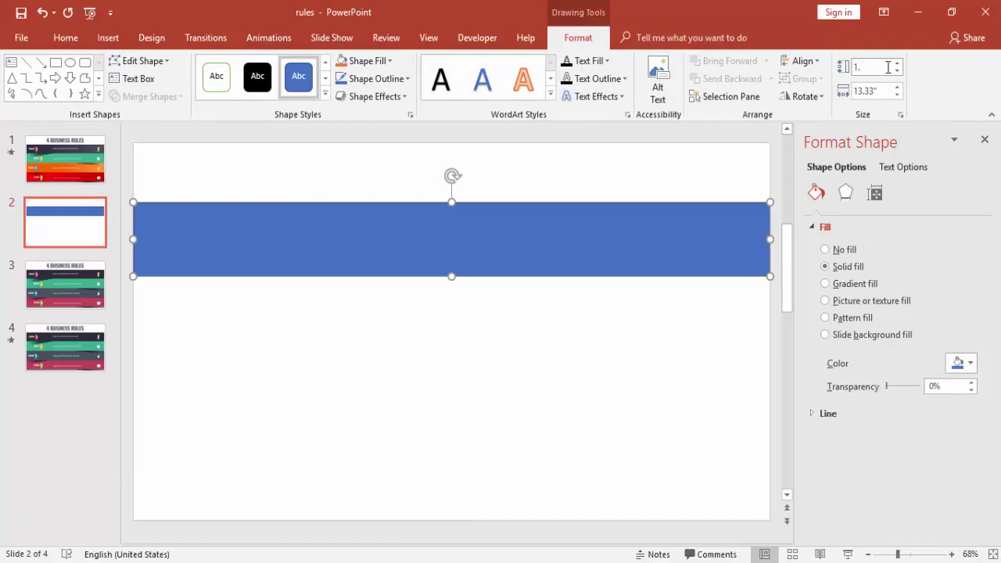
{"action": "key", "text": "Return"}
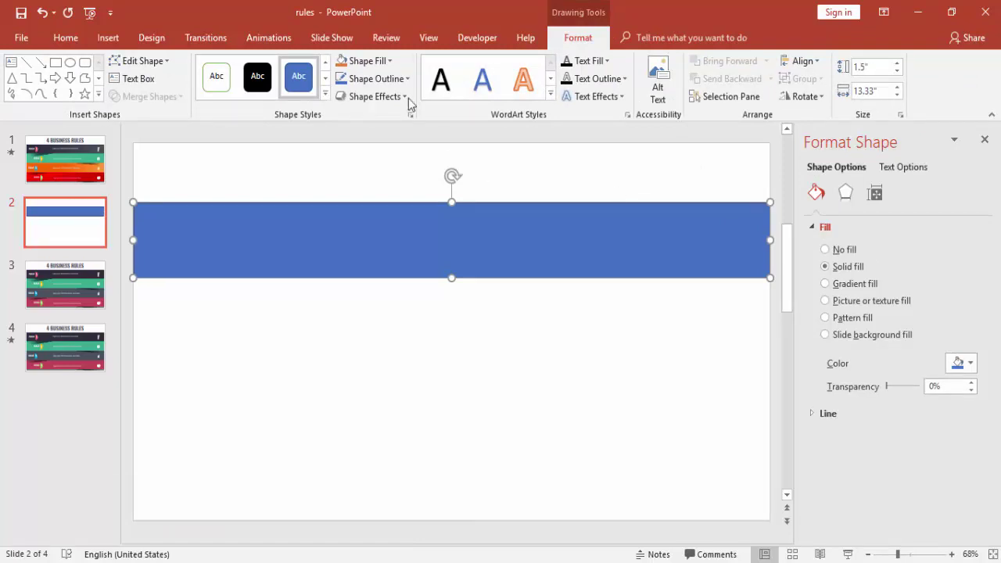
Remove the outline from the blue band.
{"action": "left_click", "coordinate": [392, 83]}
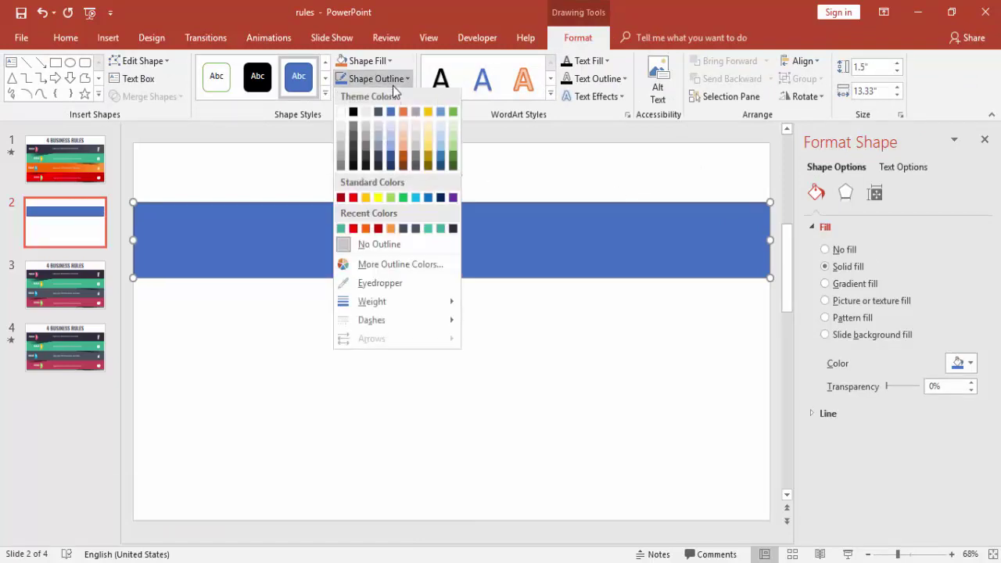
{"action": "left_click", "coordinate": [376, 247]}
{"action": "left_click", "coordinate": [404, 335]}
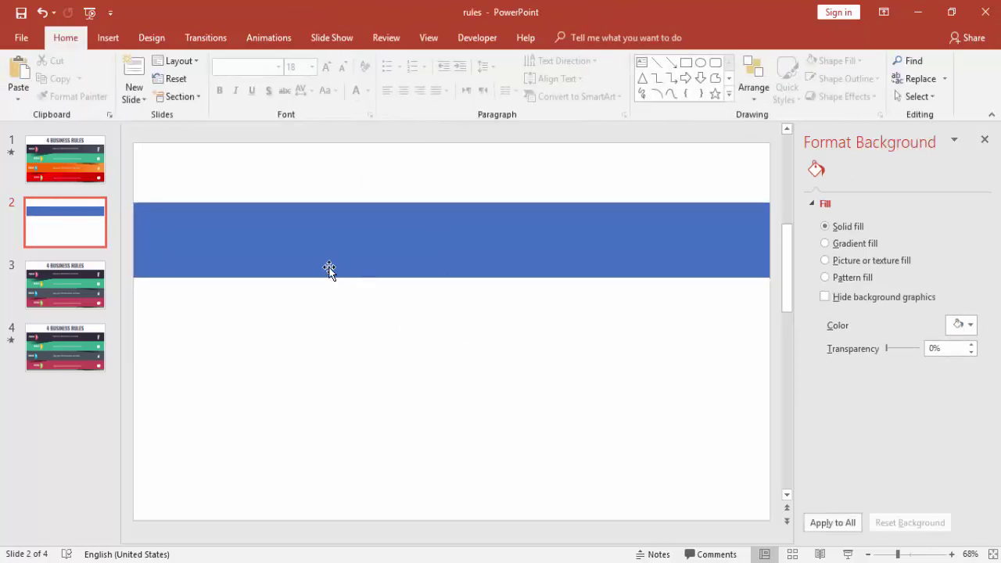
{"action": "left_click", "coordinate": [403, 254]}
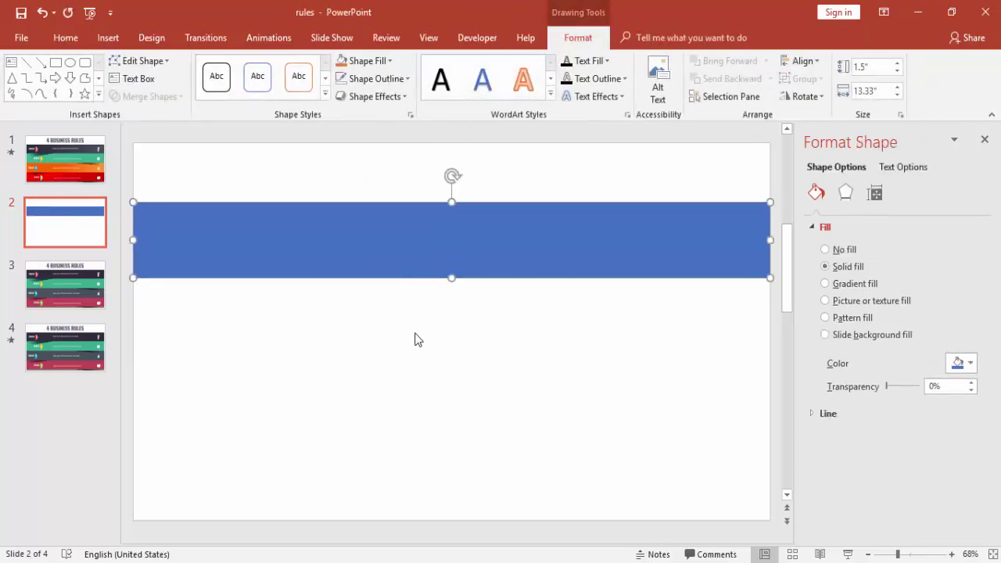
{"action": "left_click", "coordinate": [369, 341]}
Check slide 1 for reference, then draw a small circle and move it onto the band's left end.
{"action": "left_click", "coordinate": [83, 162]}
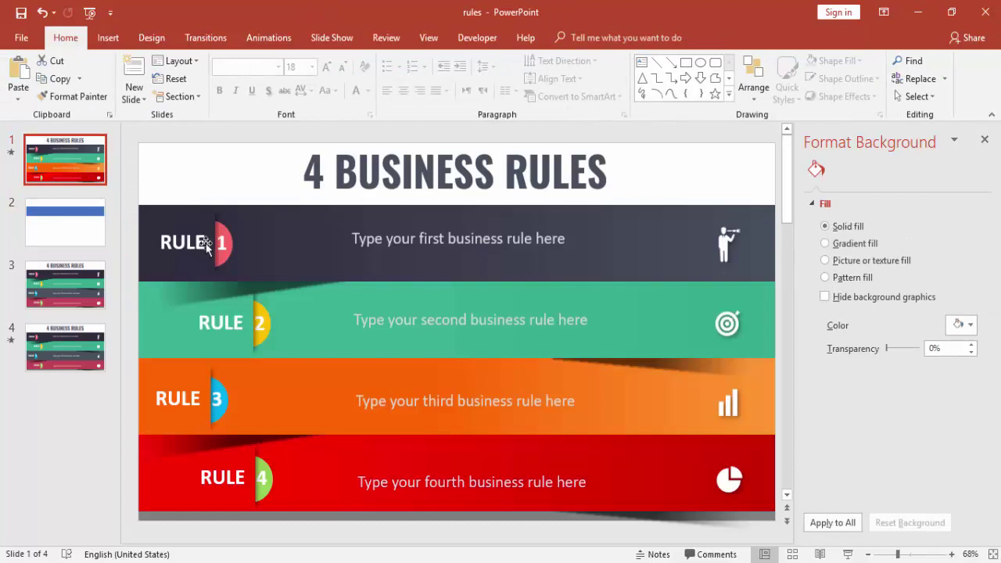
{"action": "left_click", "coordinate": [22, 227]}
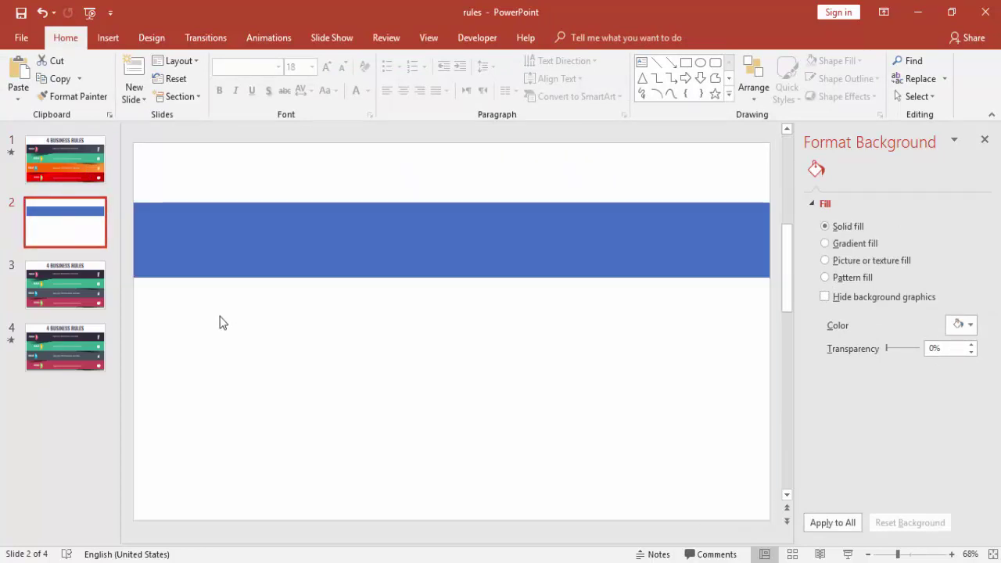
{"action": "left_click", "coordinate": [108, 38]}
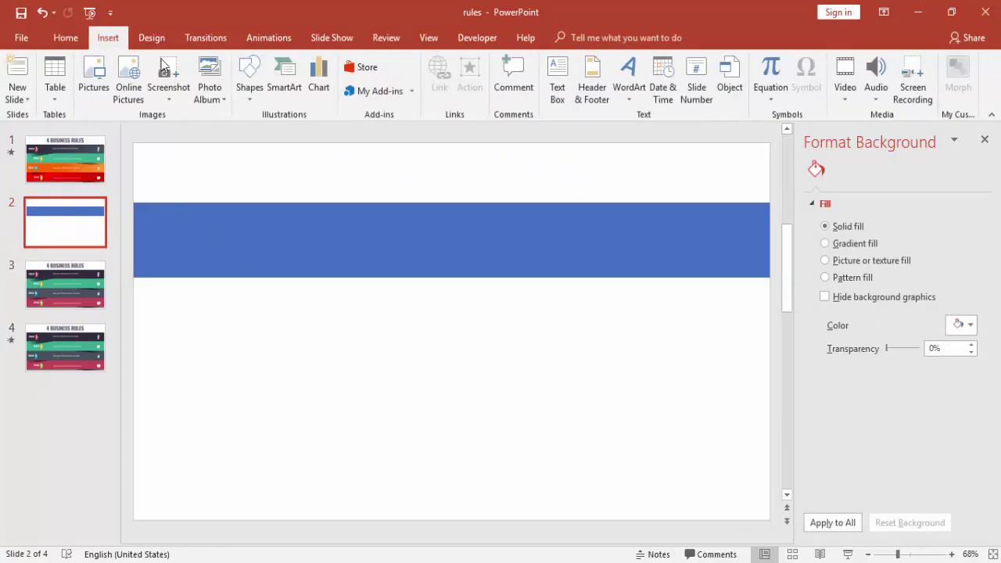
{"action": "left_click", "coordinate": [251, 94]}
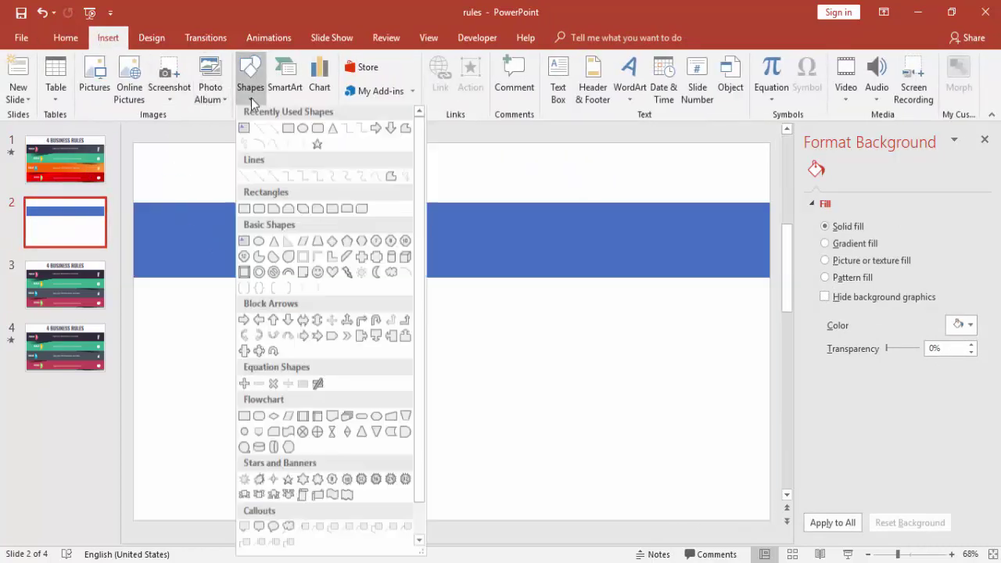
{"action": "left_click", "coordinate": [303, 136]}
{"action": "mouse_move", "coordinate": [377, 331]}
{"action": "left_mouse_down"}
{"action": "mouse_move", "coordinate": [400, 341]}
{"action": "mouse_move", "coordinate": [414, 377]}
{"action": "left_mouse_up"}
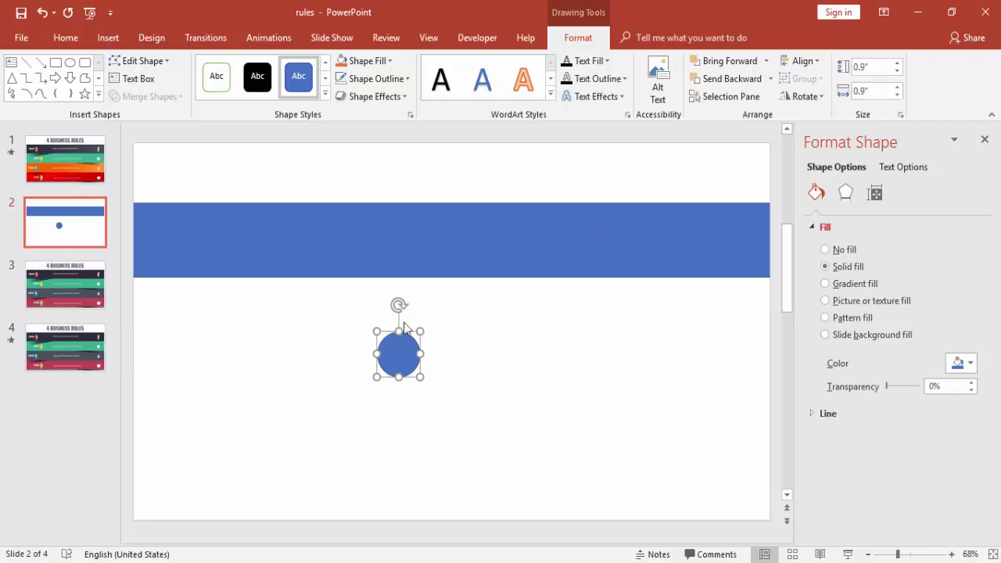
{"action": "left_click", "coordinate": [436, 353]}
{"action": "left_click_drag", "start_coordinate": [404, 352], "coordinate": [228, 239]}
Fill the circle orange, remove its outline, and nudge it further left on the band.
{"action": "left_click", "coordinate": [362, 61]}
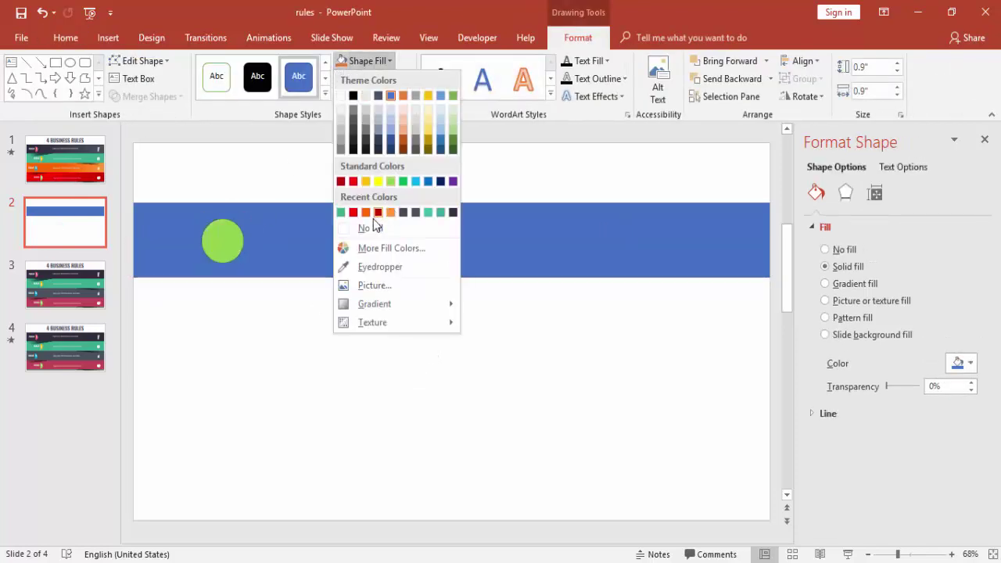
{"action": "left_click", "coordinate": [365, 213]}
{"action": "left_click", "coordinate": [375, 78]}
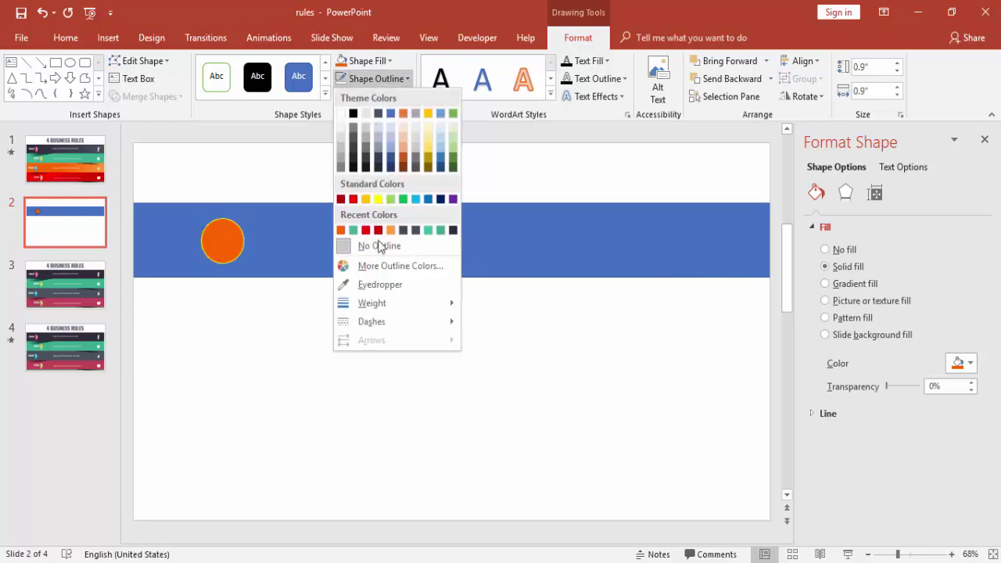
{"action": "left_click", "coordinate": [374, 244]}
{"action": "left_click", "coordinate": [274, 311]}
{"action": "left_click_drag", "start_coordinate": [224, 241], "coordinate": [203, 241]}
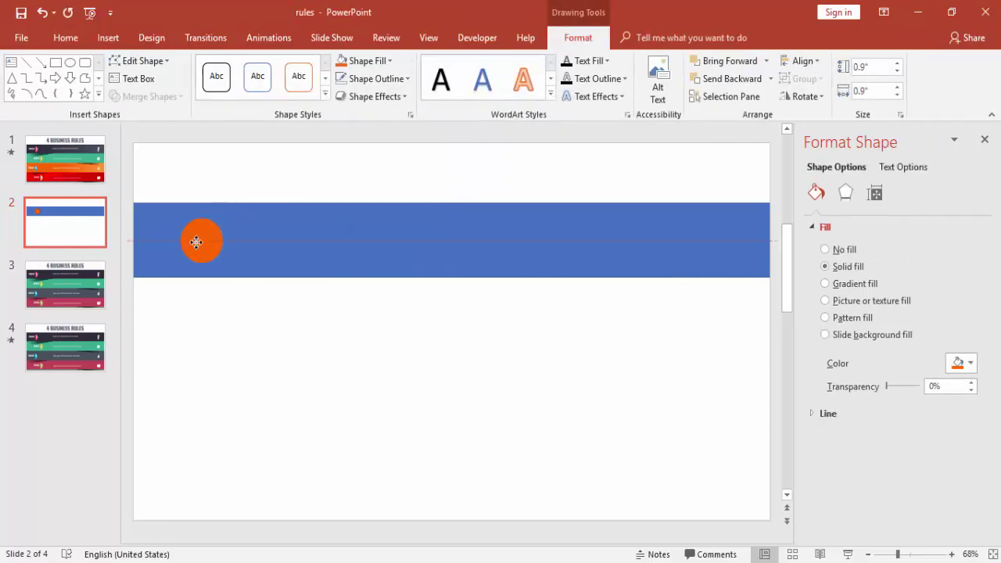
{"action": "left_click", "coordinate": [222, 332]}
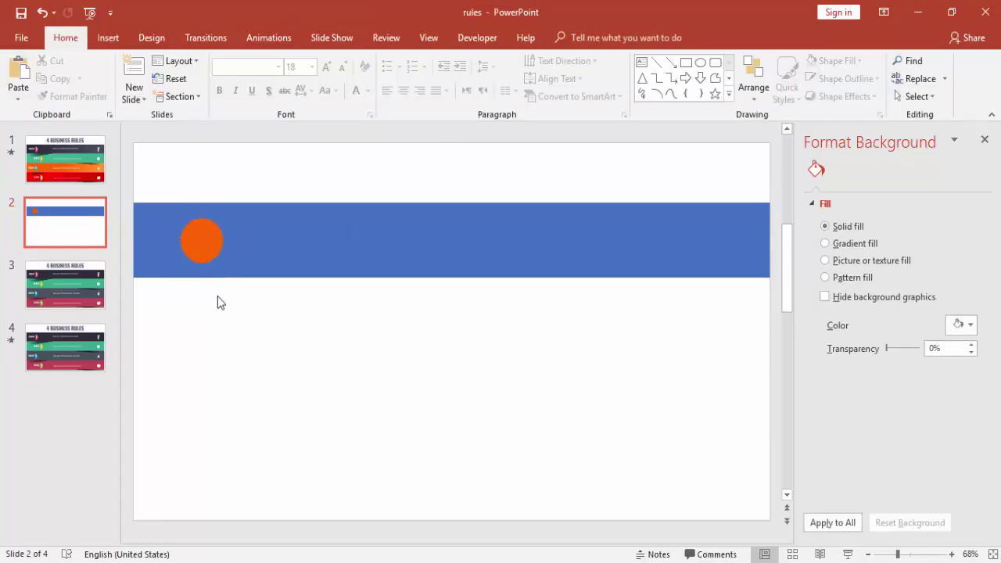
Draw a rectangle covering the left half of the orange circle.
{"action": "left_click", "coordinate": [108, 37]}
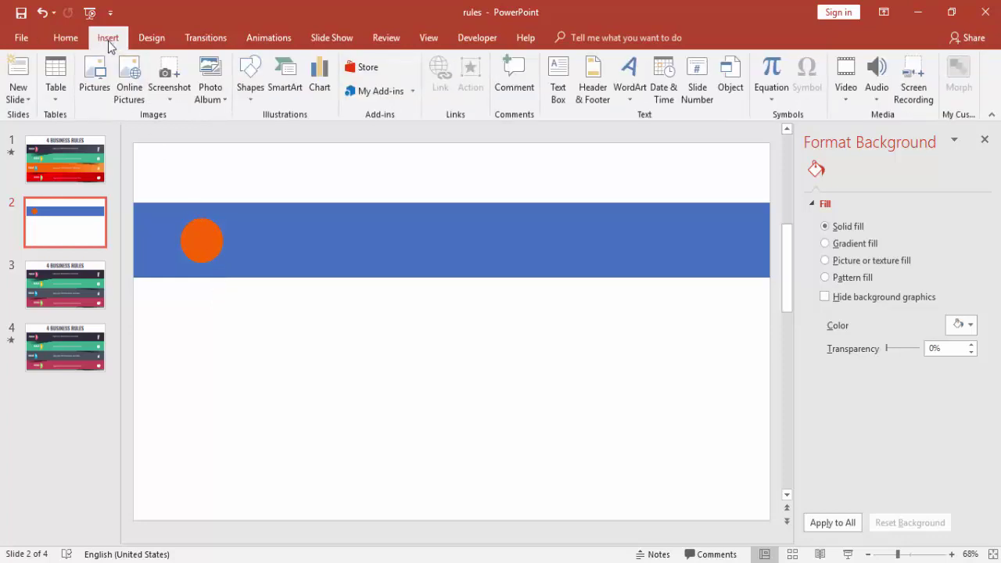
{"action": "left_click", "coordinate": [250, 98]}
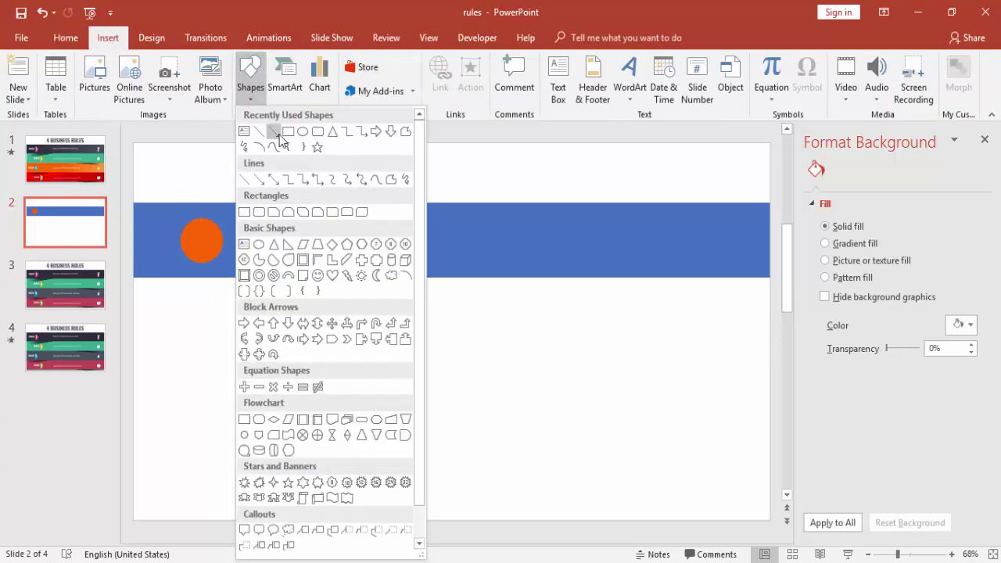
{"action": "left_click", "coordinate": [288, 138]}
{"action": "left_click_drag", "start_coordinate": [168, 201], "coordinate": [202, 277]}
{"action": "left_click", "coordinate": [235, 170]}
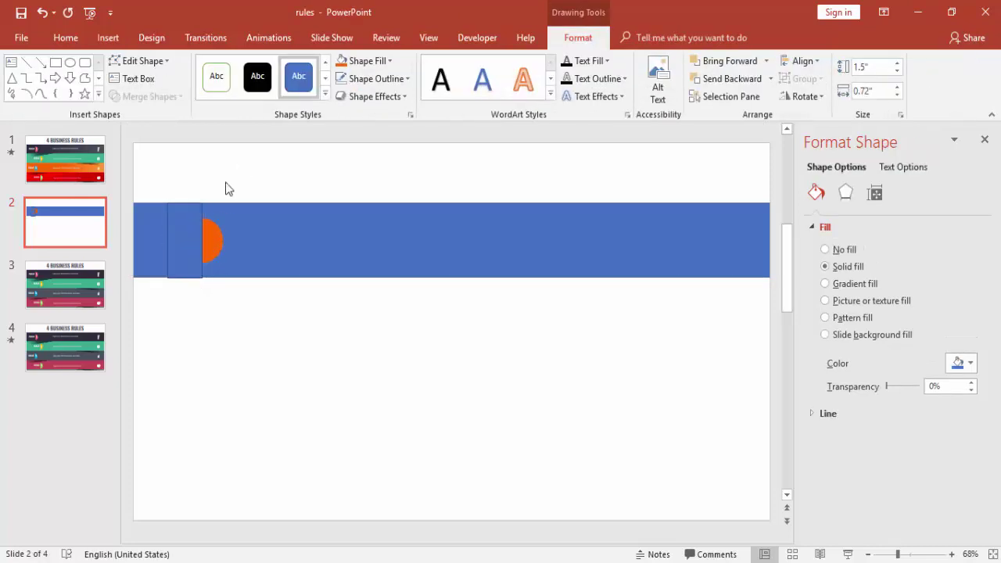
Subtract the rectangle from the circle using Merge Shapes, leaving a half-circle.
{"action": "left_click", "coordinate": [210, 243]}
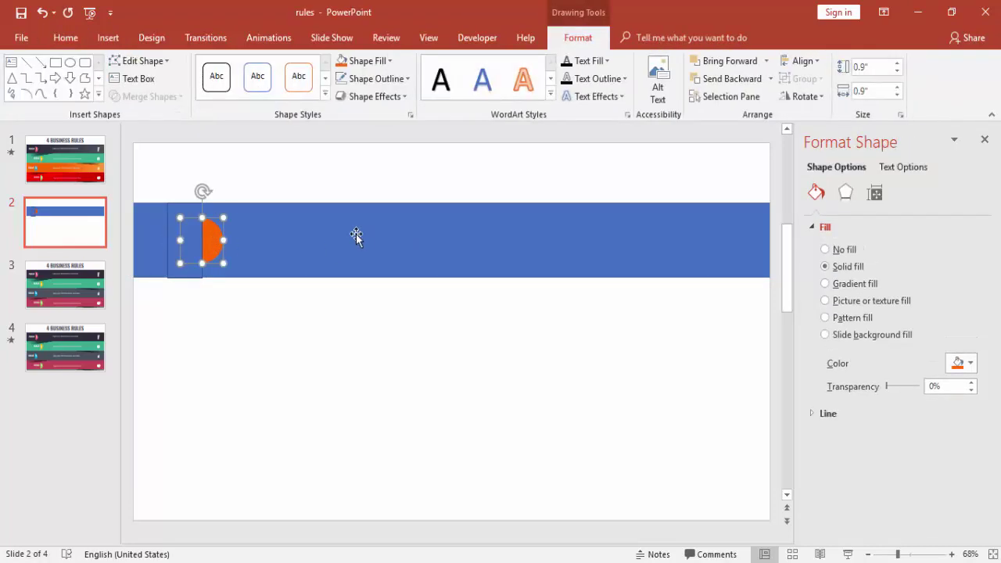
{"action": "left_click", "coordinate": [186, 210], "text": "shift"}
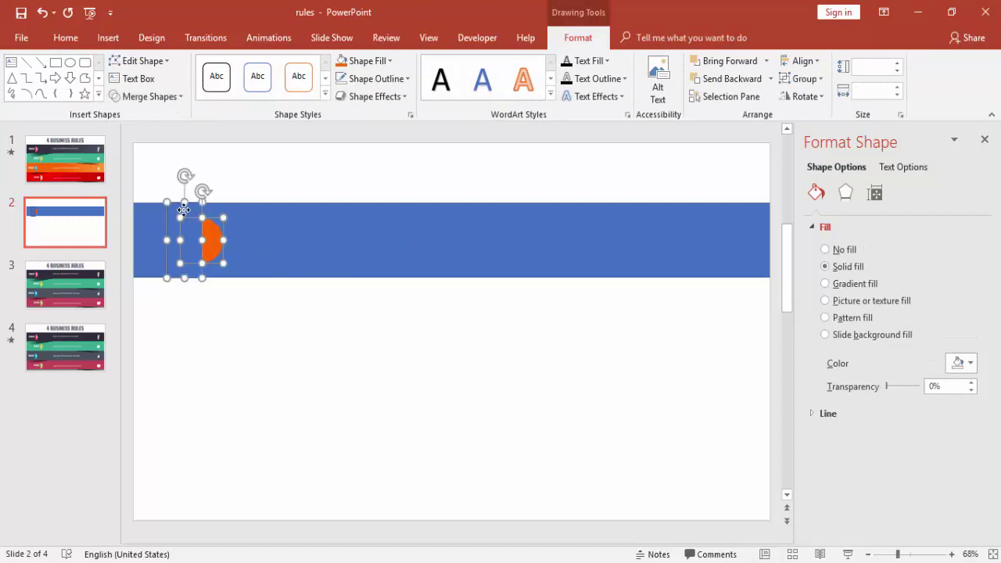
{"action": "left_click", "coordinate": [150, 97]}
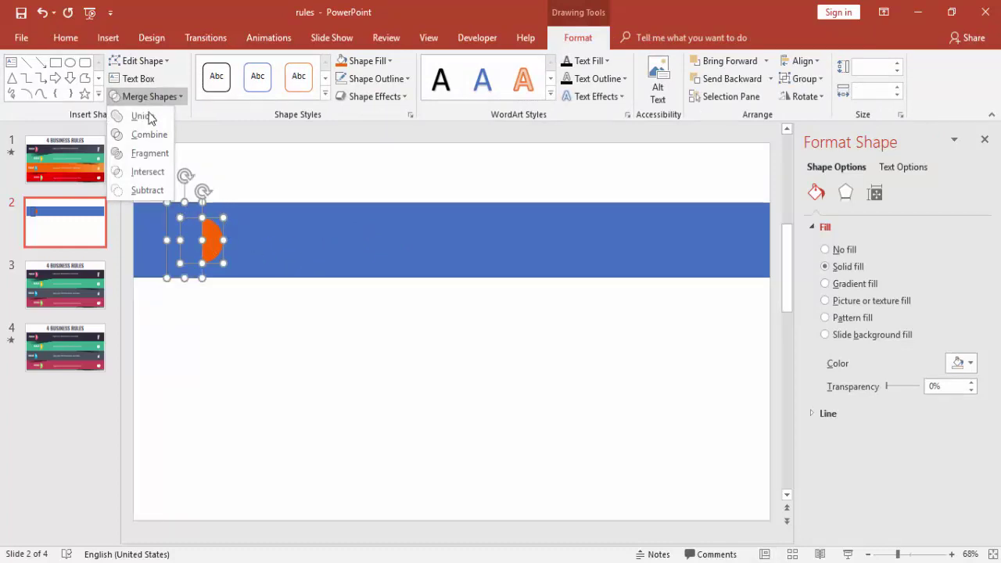
{"action": "left_click", "coordinate": [147, 189]}
{"action": "left_click", "coordinate": [255, 342]}
{"action": "left_click", "coordinate": [215, 244]}
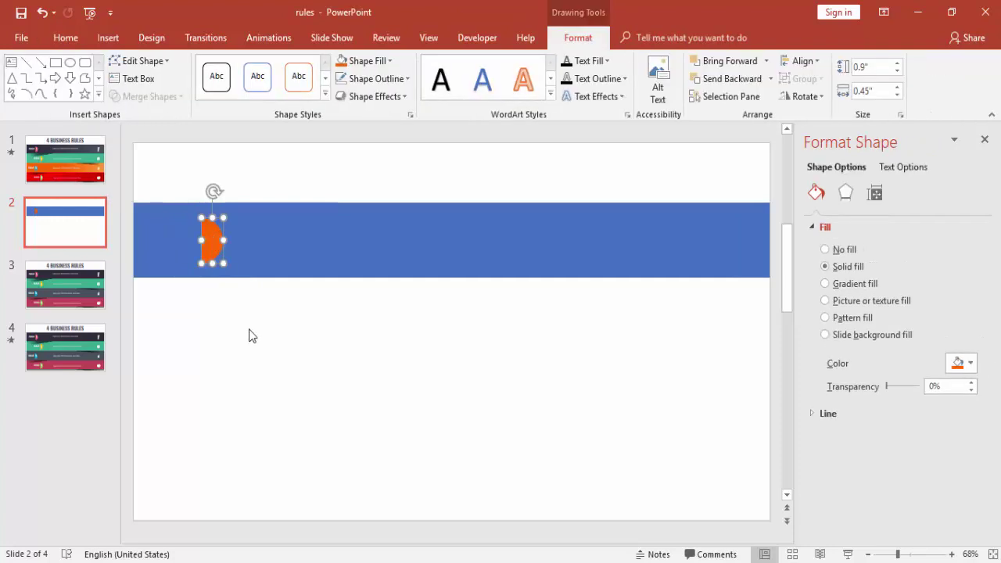
{"action": "left_click", "coordinate": [252, 335]}
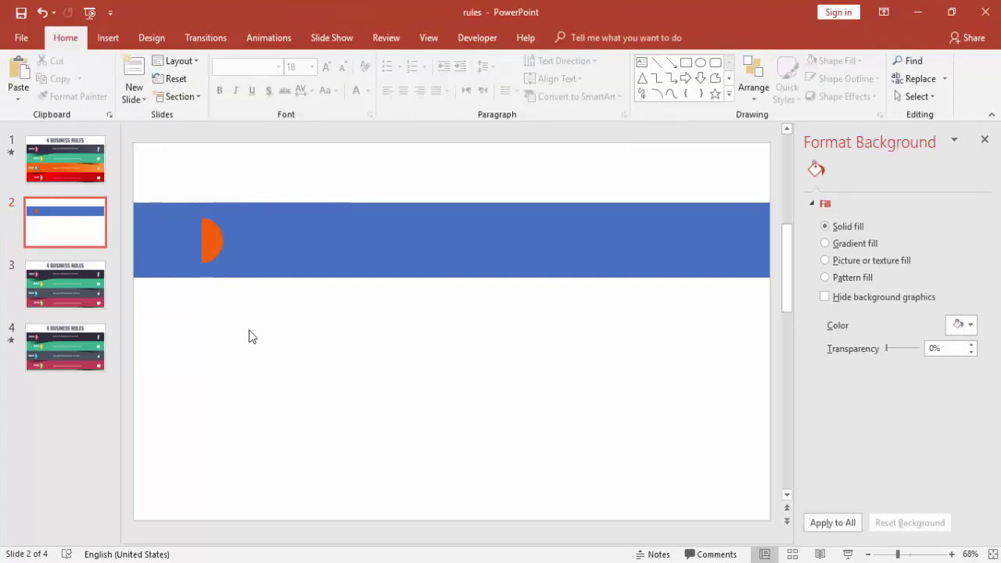
Draw a thin outline-free strip along the half-circle's flat side.
{"action": "left_click", "coordinate": [108, 38]}
{"action": "left_click", "coordinate": [250, 86]}
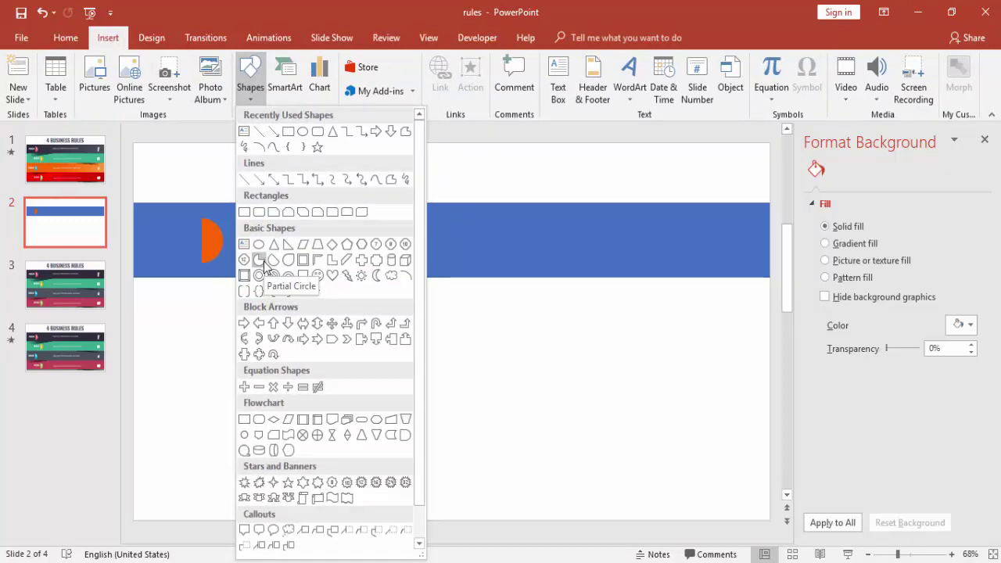
{"action": "left_click", "coordinate": [215, 345]}
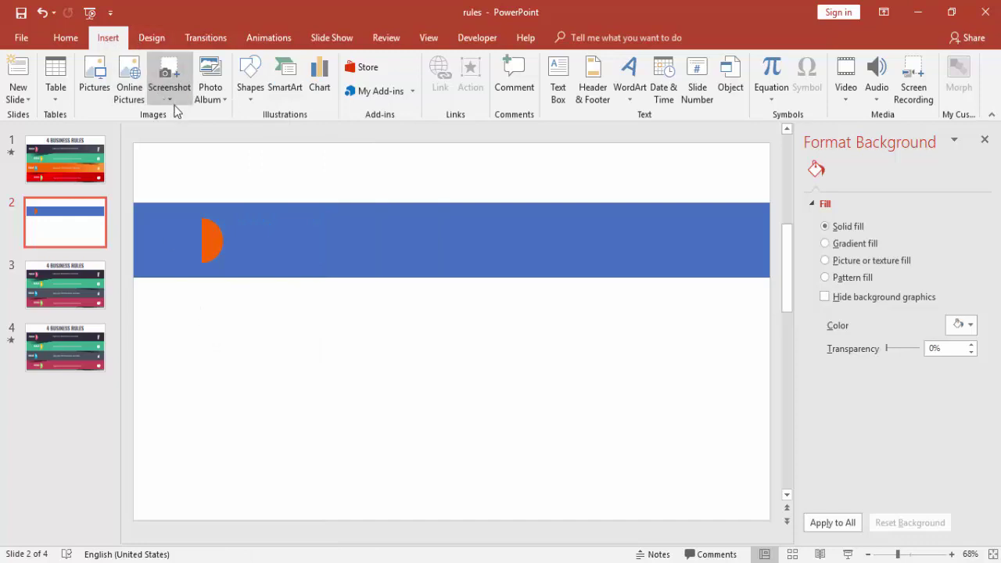
{"action": "left_click", "coordinate": [245, 100]}
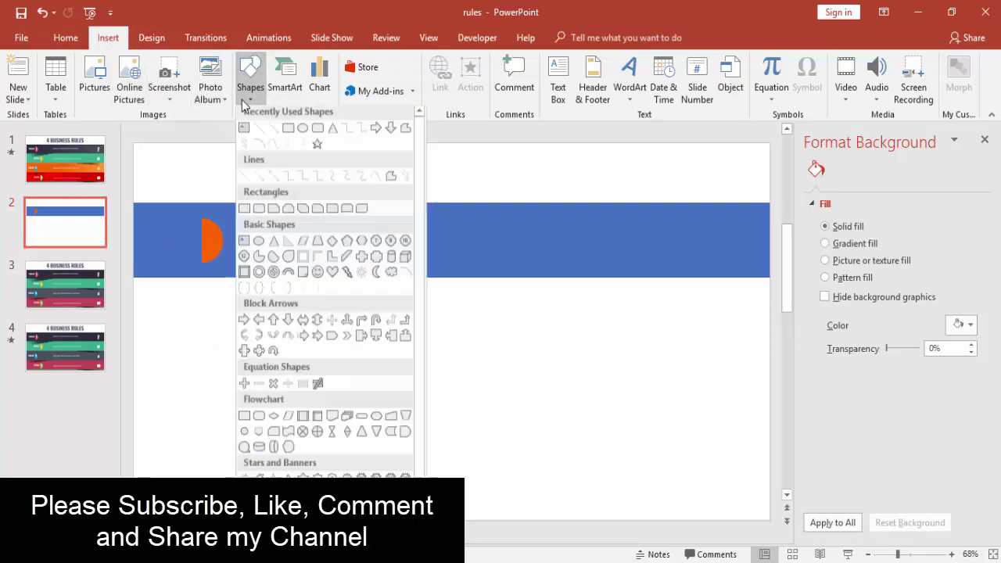
{"action": "left_click", "coordinate": [288, 131]}
{"action": "mouse_move", "coordinate": [191, 235]}
{"action": "left_mouse_down"}
{"action": "mouse_move", "coordinate": [206, 270]}
{"action": "mouse_move", "coordinate": [199, 278]}
{"action": "mouse_move", "coordinate": [201, 269]}
{"action": "left_mouse_up"}
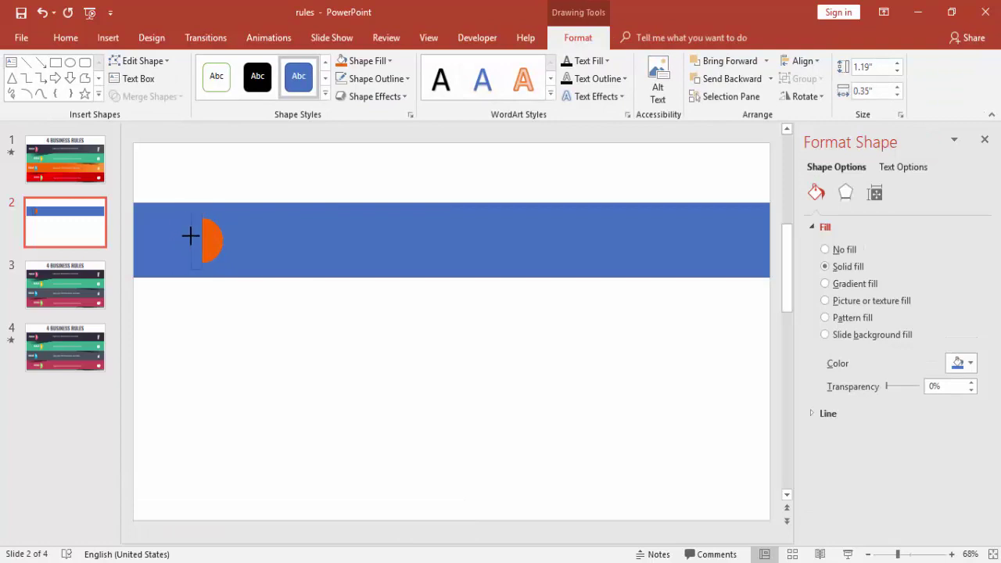
{"action": "left_click_drag", "start_coordinate": [191, 235], "coordinate": [191, 209]}
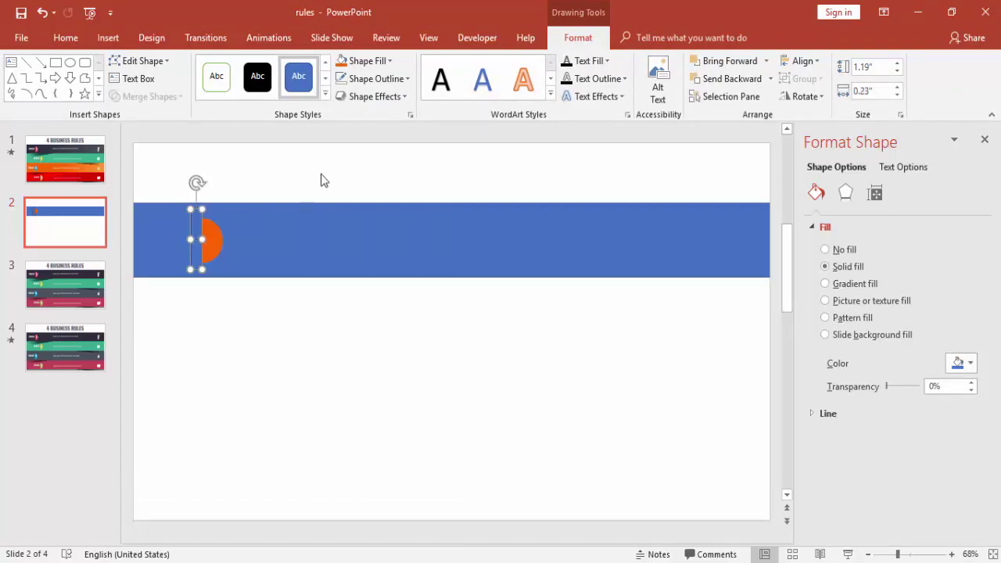
{"action": "left_click", "coordinate": [373, 81]}
{"action": "left_click", "coordinate": [368, 246]}
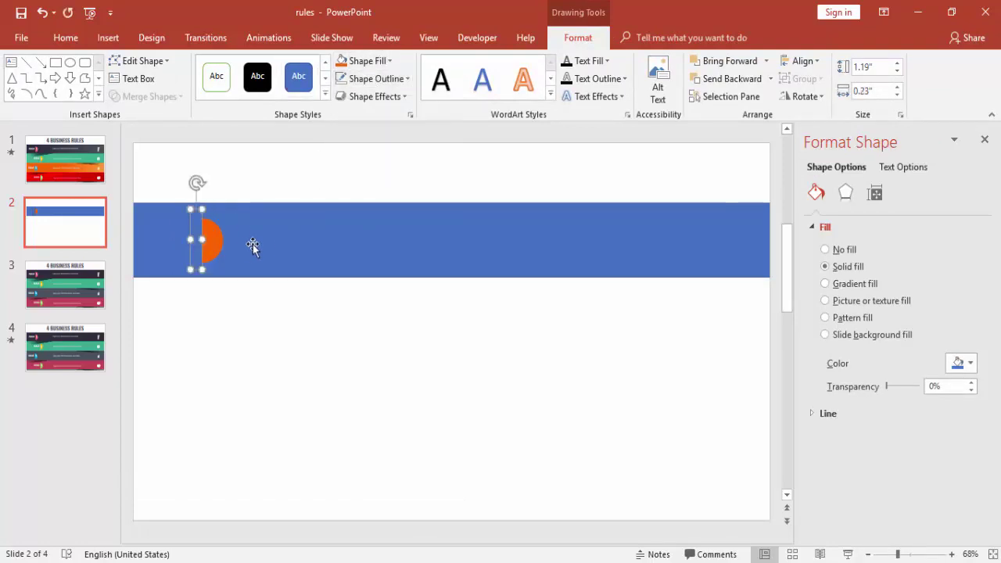
Apply the Outer Offset: Right shadow preset, giving a 6 pt blur and 4 pt distance.
{"action": "left_click", "coordinate": [845, 195]}
{"action": "left_click", "coordinate": [822, 232]}
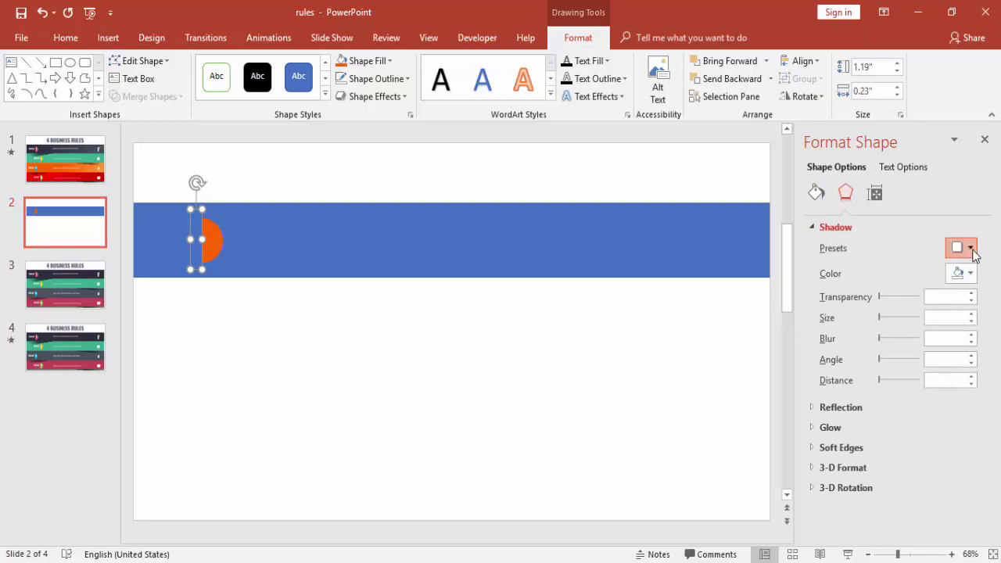
{"action": "left_click", "coordinate": [971, 248]}
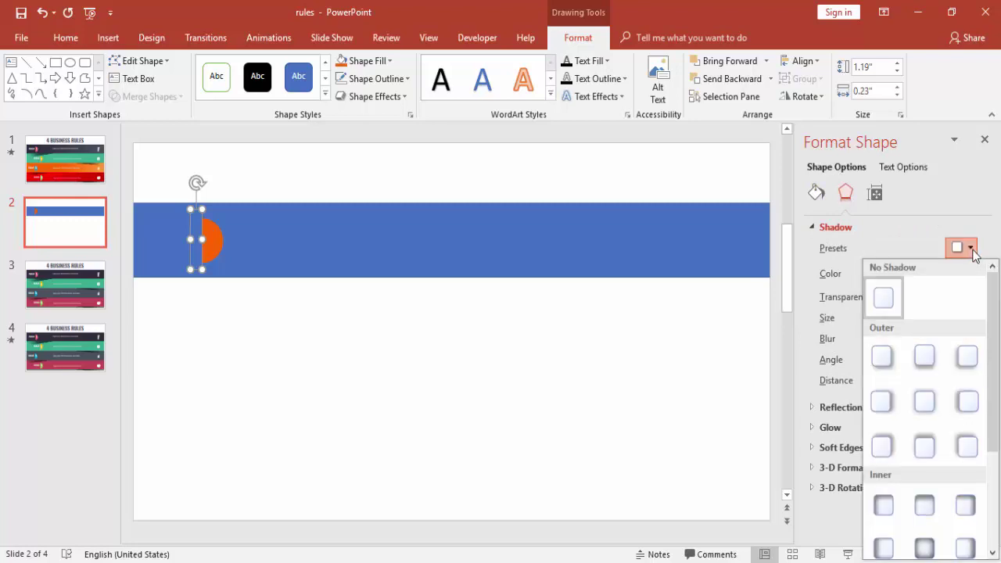
{"action": "left_click", "coordinate": [882, 402]}
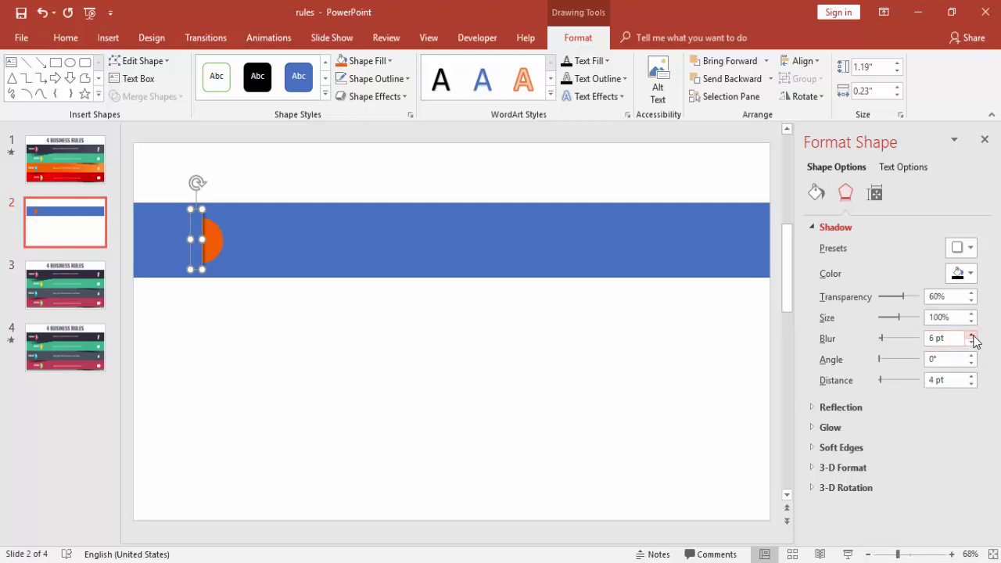
{"action": "left_click", "coordinate": [612, 342]}
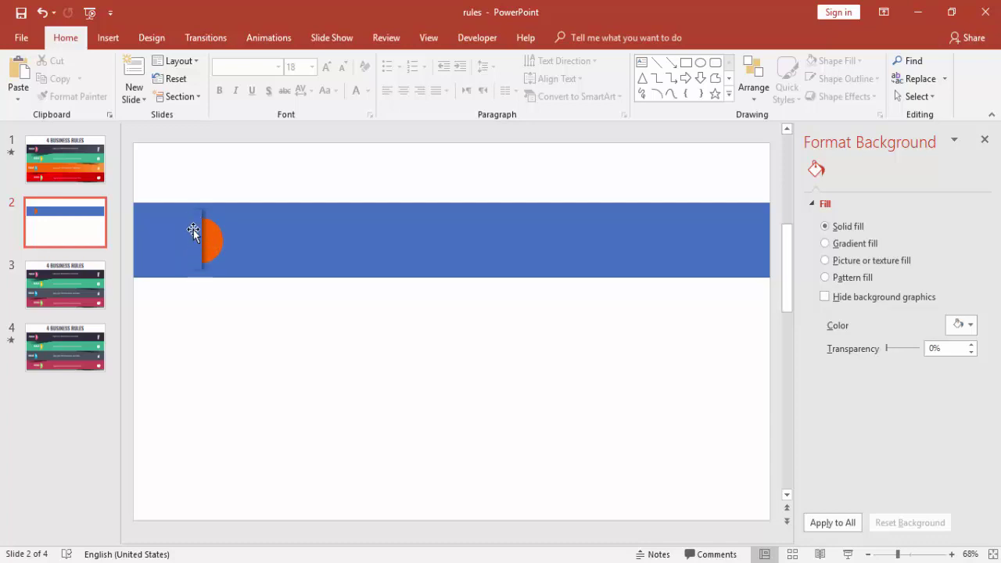
Draw a tall narrow rectangle over the band's left end, against the half-circle's left edge.
{"action": "left_click", "coordinate": [107, 38]}
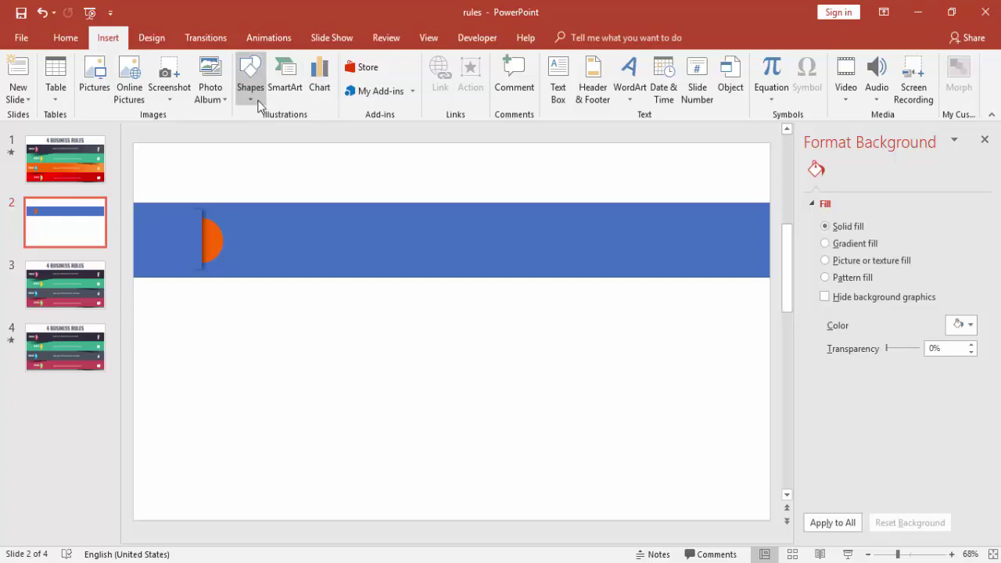
{"action": "left_click", "coordinate": [250, 82]}
{"action": "left_click", "coordinate": [286, 134]}
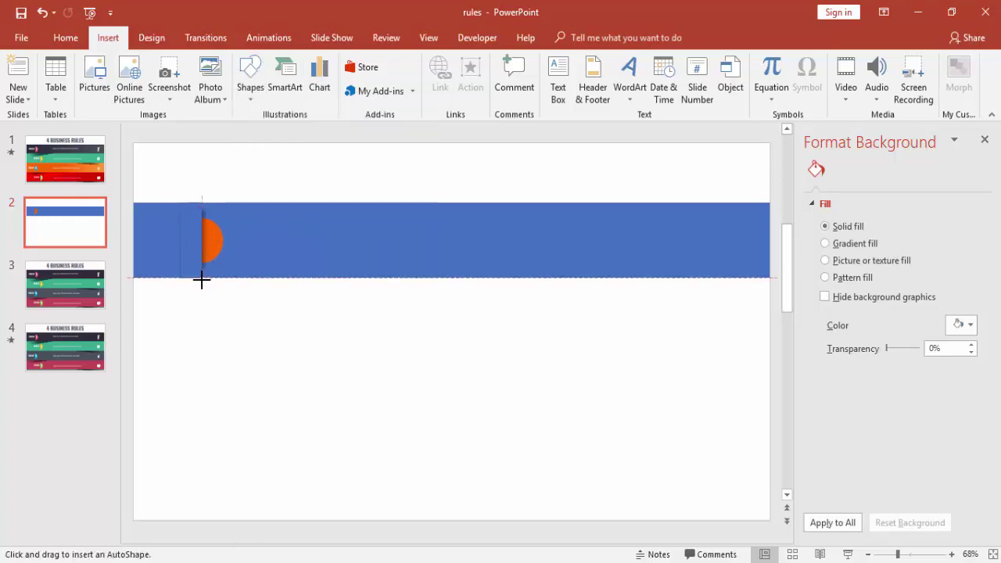
{"action": "left_click_drag", "start_coordinate": [202, 279], "coordinate": [178, 203]}
{"action": "left_click_drag", "start_coordinate": [196, 241], "coordinate": [202, 241]}
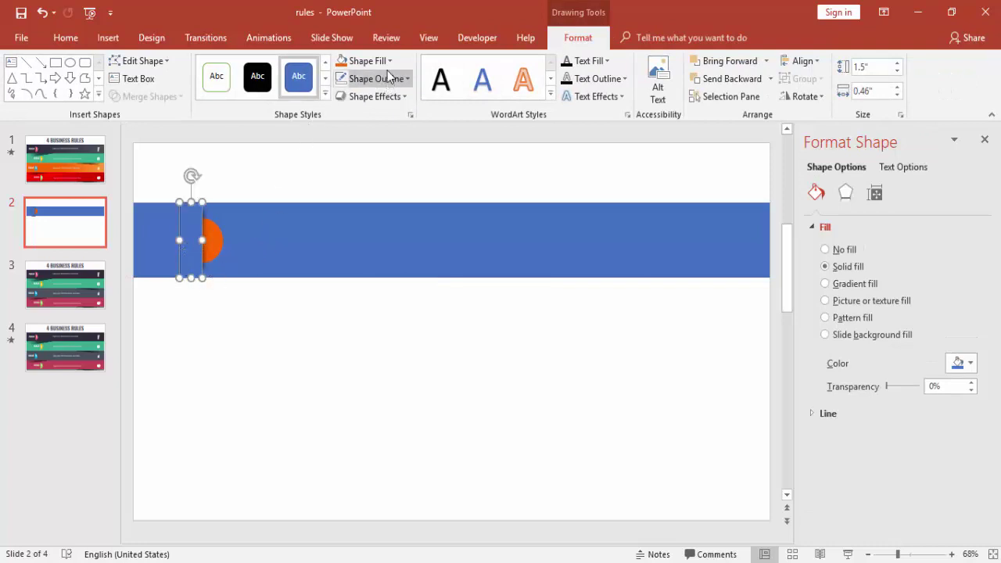
Fill the block with the band's colour and remove its outline.
{"action": "left_click", "coordinate": [364, 61]}
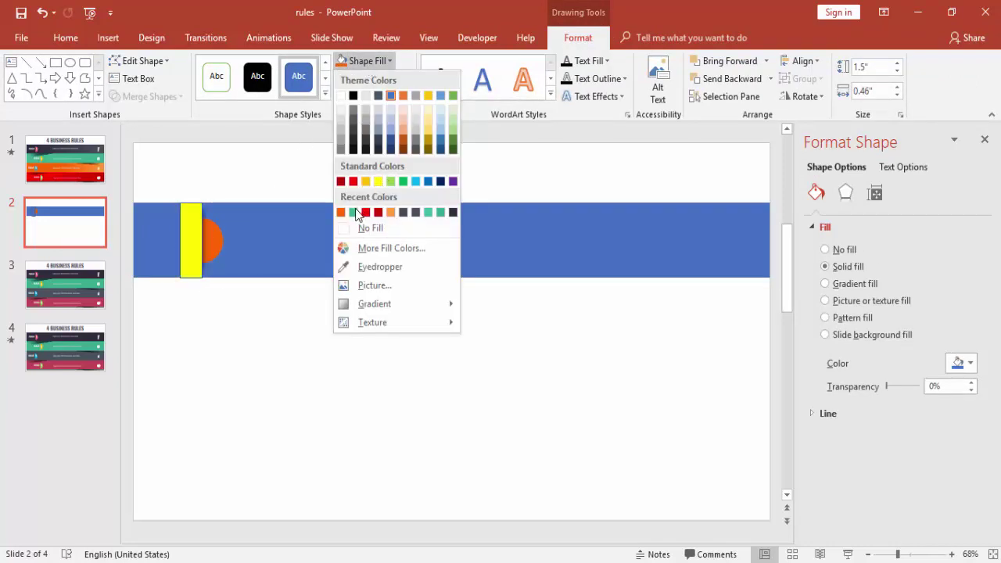
{"action": "left_click", "coordinate": [266, 231]}
{"action": "left_click", "coordinate": [375, 78]}
{"action": "left_click", "coordinate": [395, 246]}
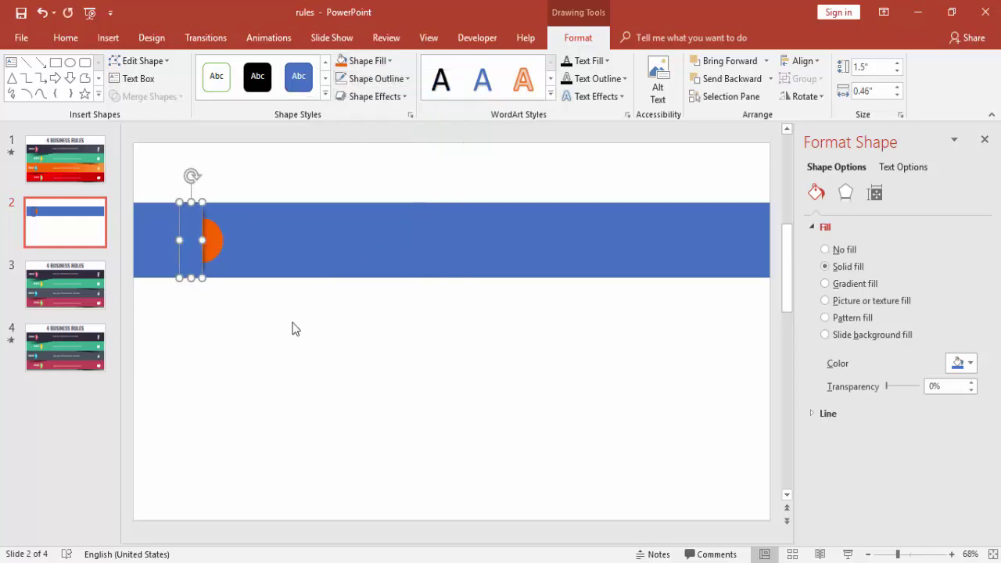
{"action": "left_click", "coordinate": [266, 324]}
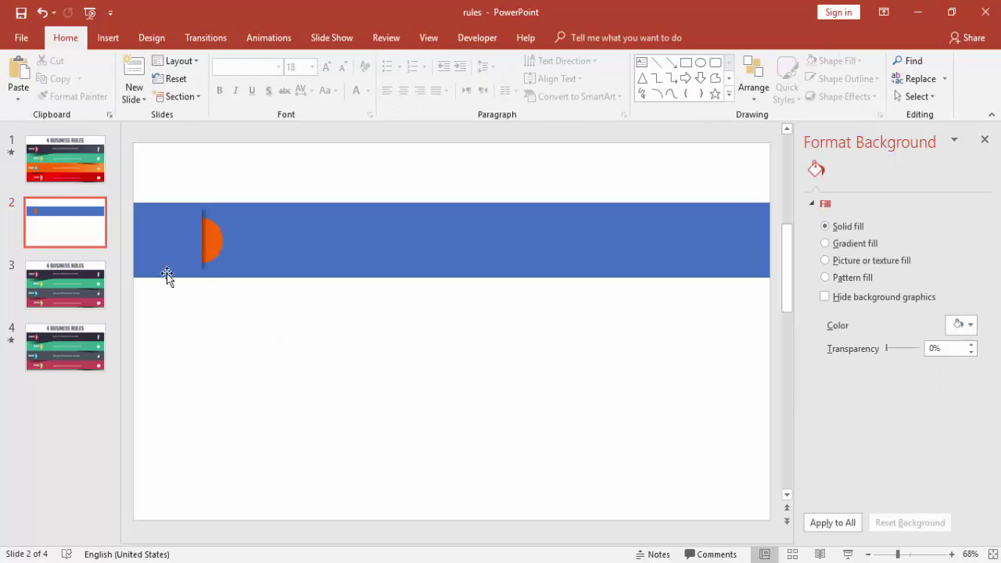
Switch the long band to a gradient fill and delete two extra gradient stops.
{"action": "left_click", "coordinate": [344, 247]}
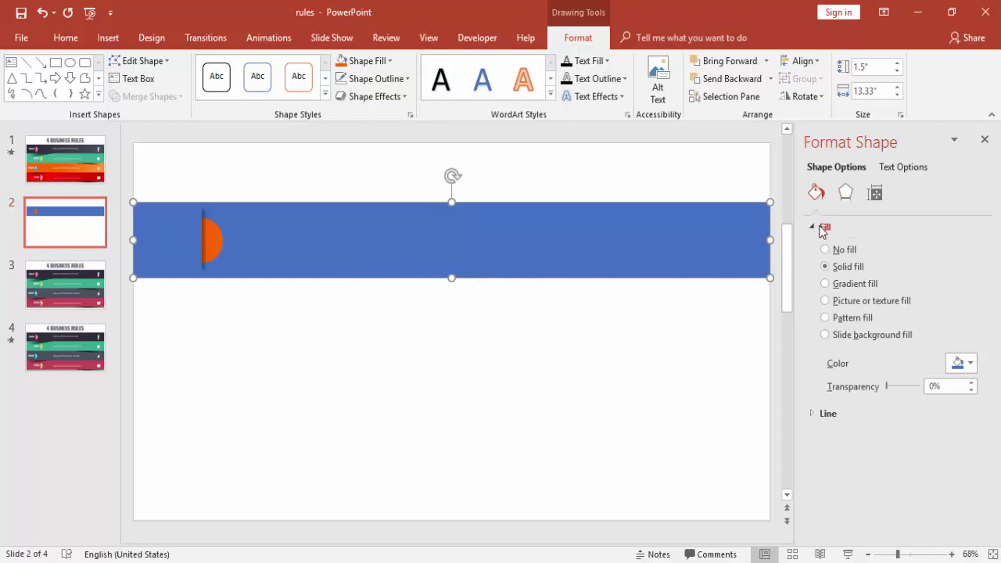
{"action": "left_click", "coordinate": [863, 286]}
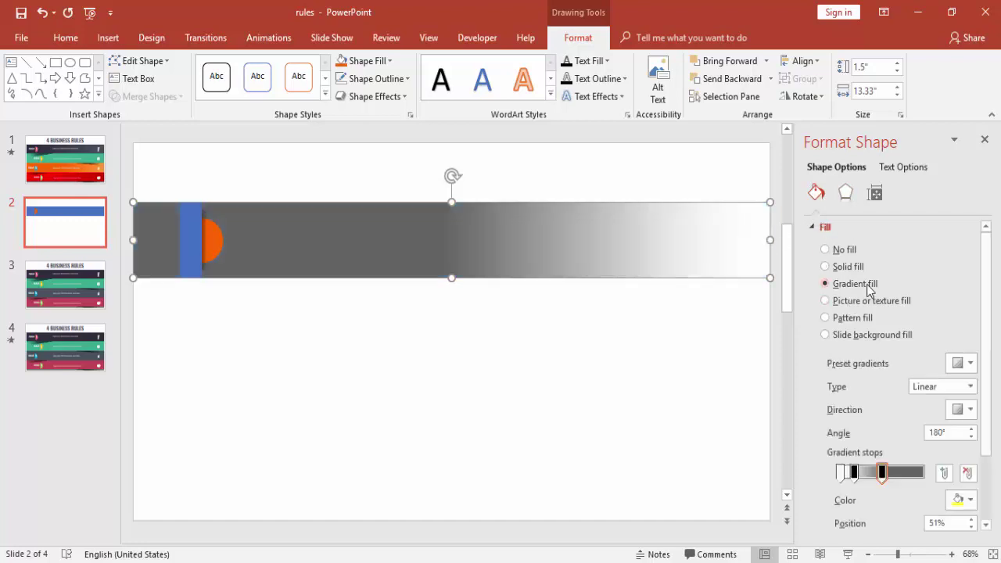
{"action": "left_click", "coordinate": [854, 472]}
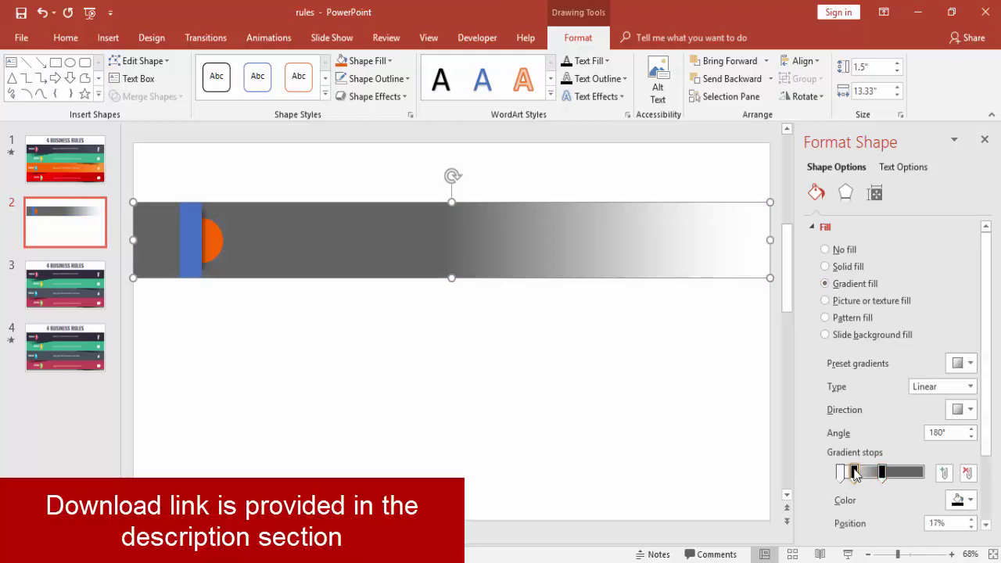
{"action": "left_click", "coordinate": [967, 472]}
Set the 51% gradient stop to red at 0% transparency.
{"action": "left_click", "coordinate": [882, 472]}
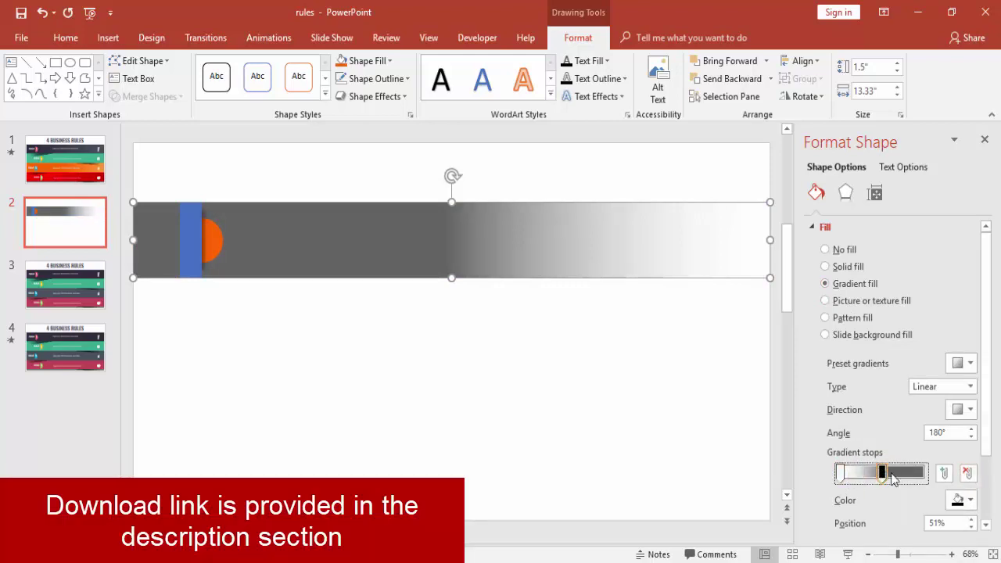
{"action": "left_click", "coordinate": [969, 500]}
{"action": "left_click", "coordinate": [907, 478]}
{"action": "left_click", "coordinate": [485, 269]}
{"action": "left_click", "coordinate": [469, 291]}
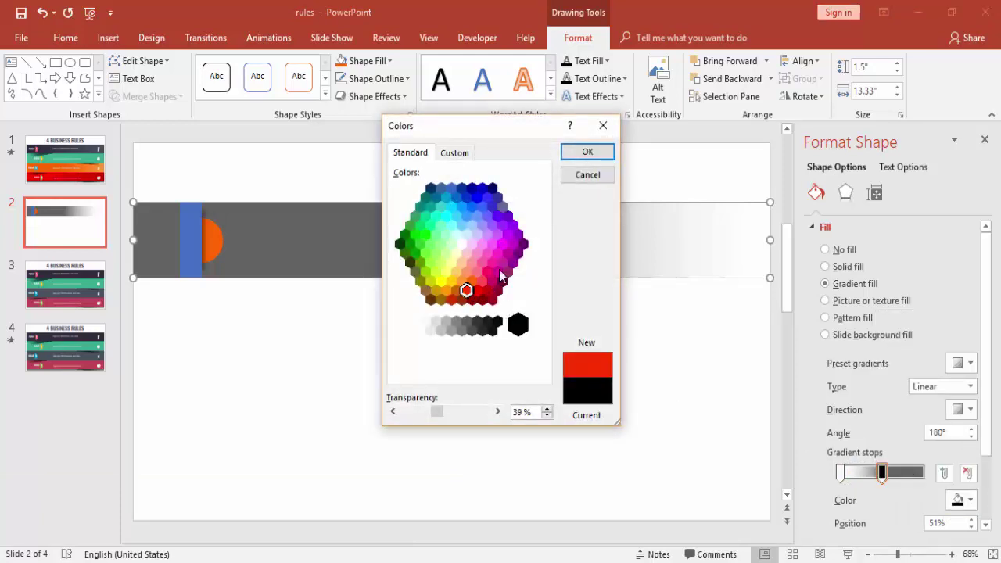
{"action": "left_click", "coordinate": [577, 156]}
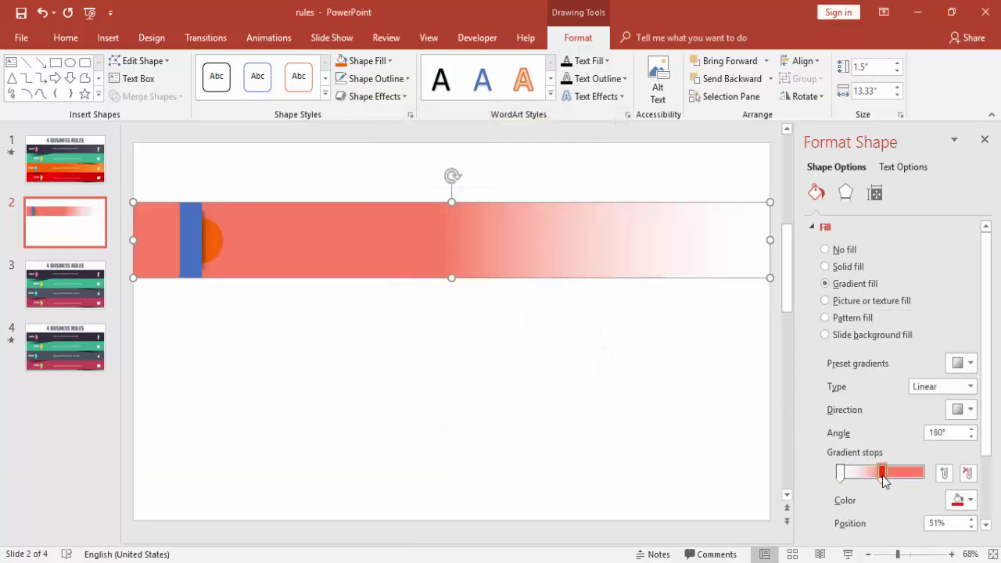
{"action": "scroll", "coordinate": [984, 469], "scroll_direction": "down", "scroll_amount": 2}
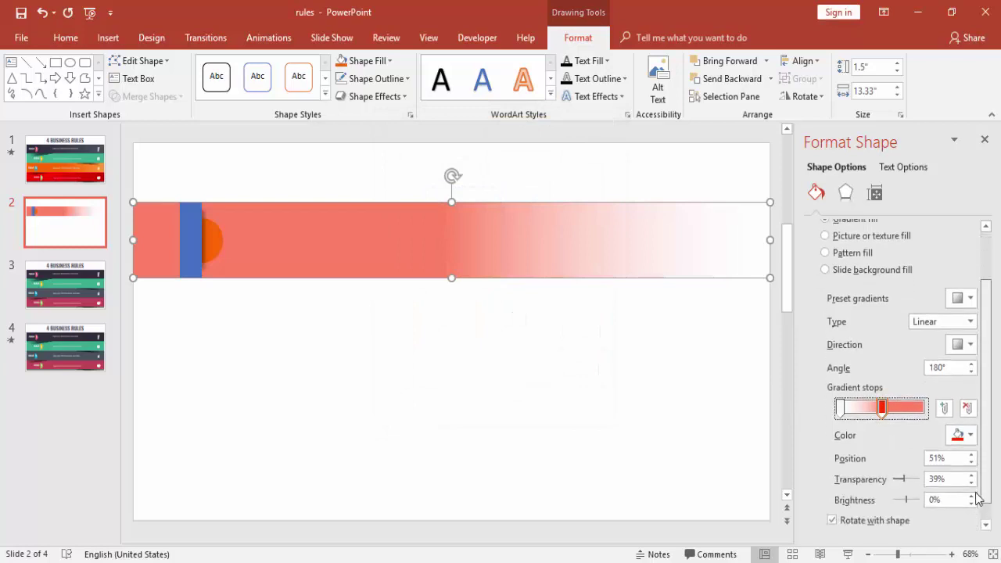
{"action": "left_click_drag", "start_coordinate": [904, 480], "coordinate": [889, 478]}
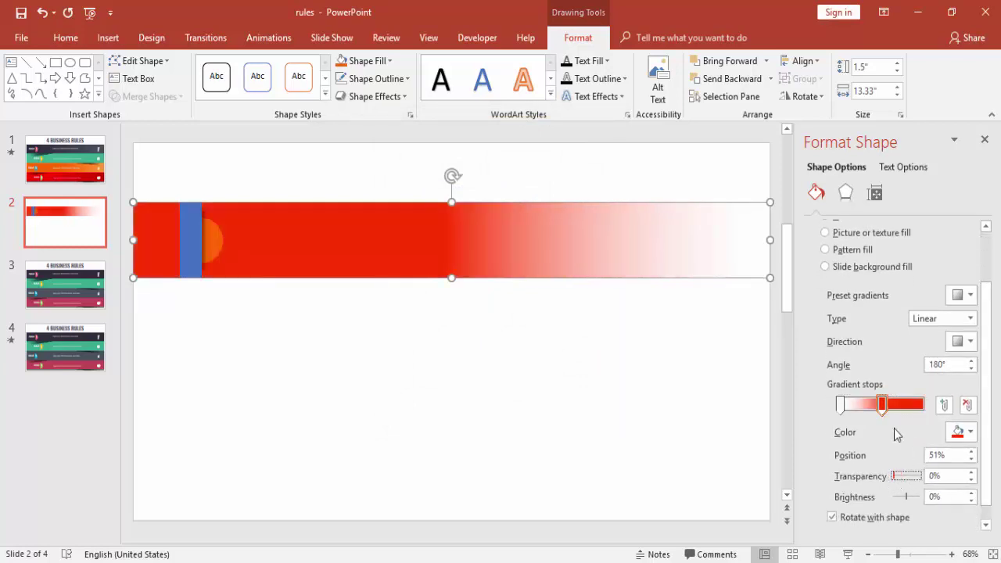
Set the 0% gradient stop to a pinkish red at 0% transparency.
{"action": "left_click", "coordinate": [840, 405]}
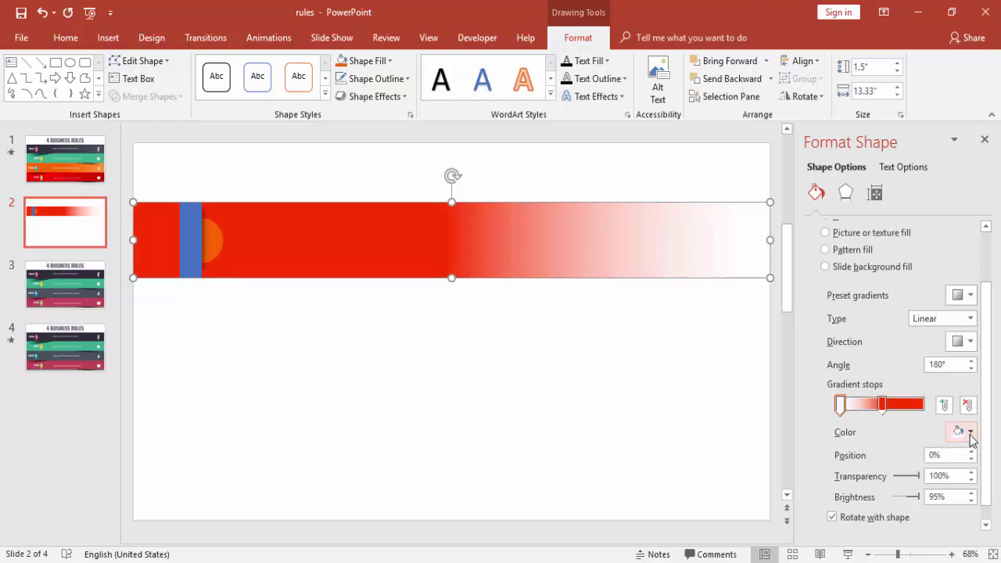
{"action": "left_click", "coordinate": [969, 431]}
{"action": "left_click", "coordinate": [914, 397]}
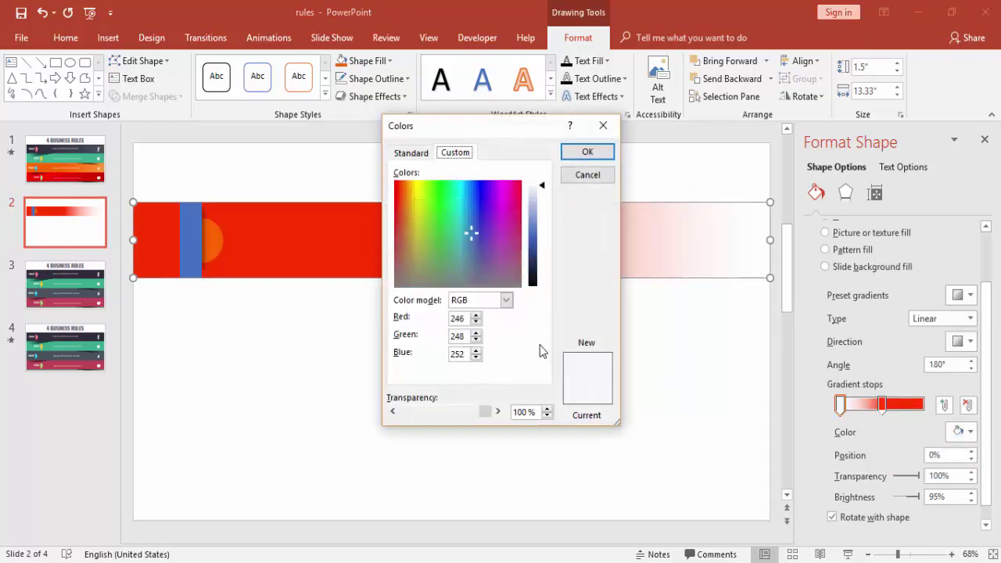
{"action": "left_click", "coordinate": [409, 153]}
{"action": "left_click", "coordinate": [480, 283]}
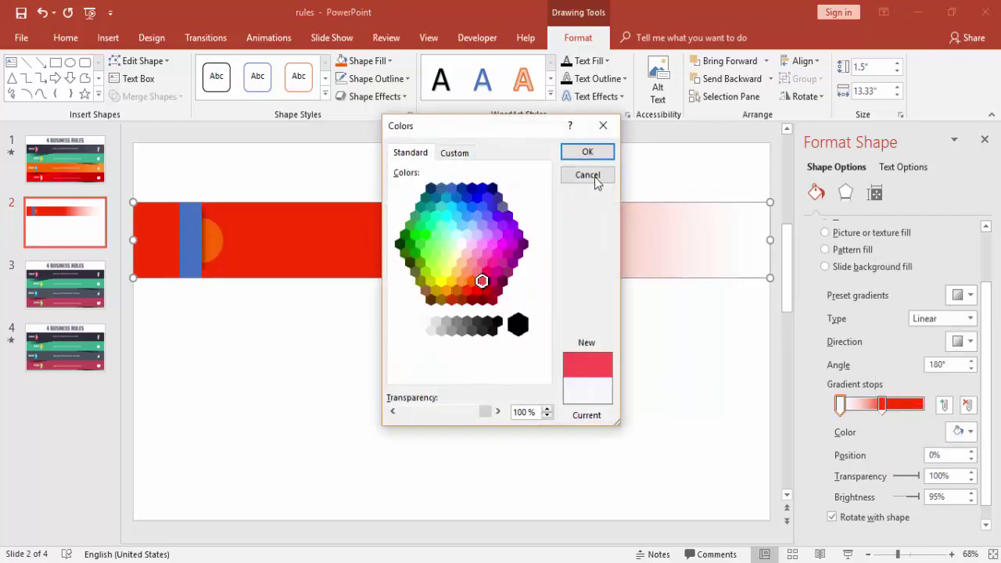
{"action": "left_click", "coordinate": [571, 154]}
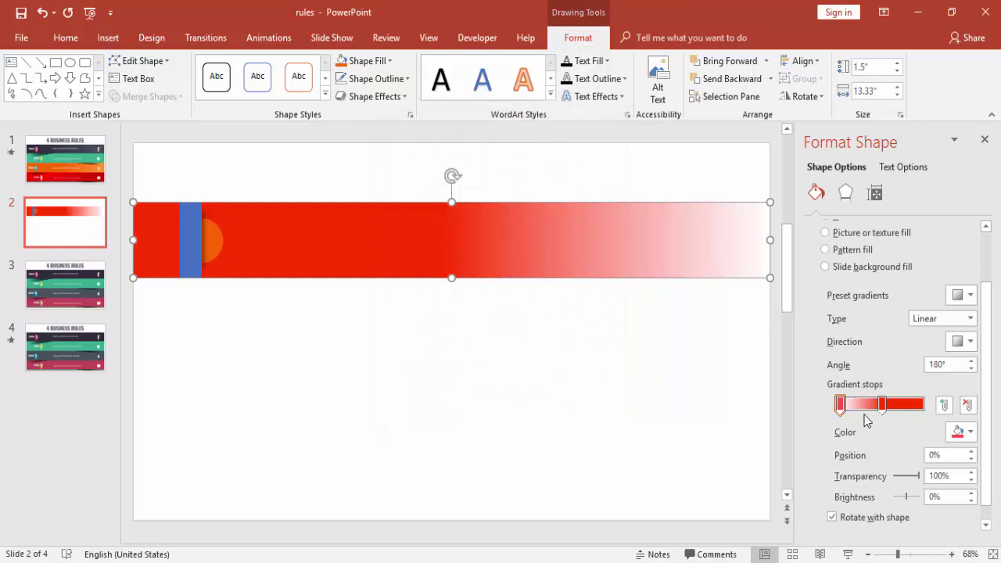
{"action": "left_click_drag", "start_coordinate": [916, 476], "coordinate": [889, 479]}
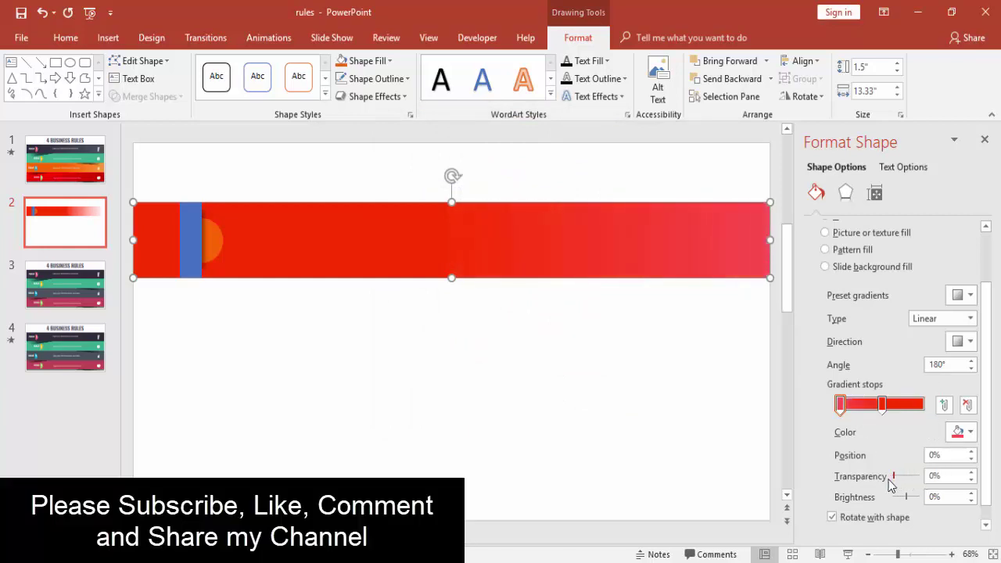
{"action": "left_click", "coordinate": [669, 428]}
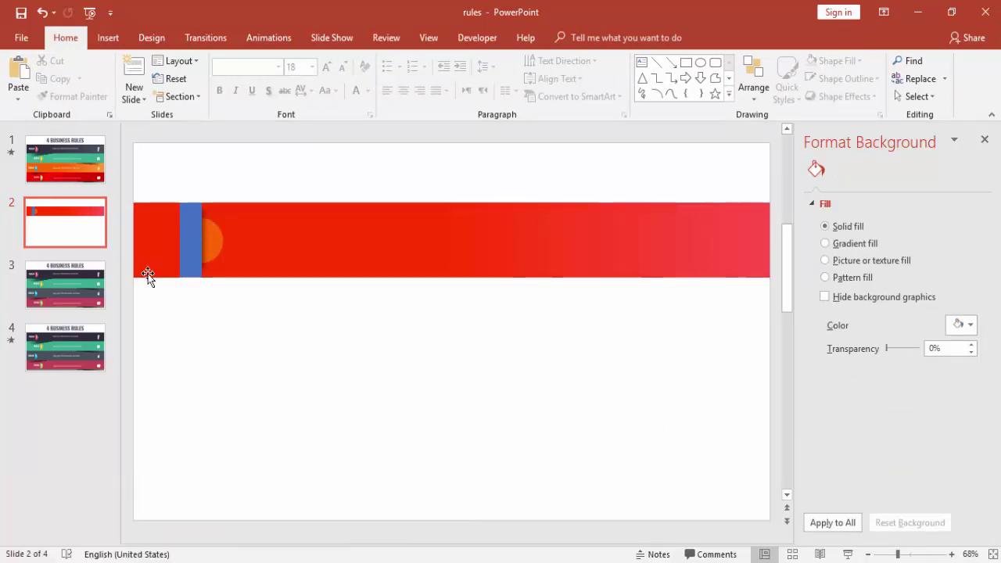
Use the eyedropper to give the narrow left block the band's red.
{"action": "left_click", "coordinate": [180, 222]}
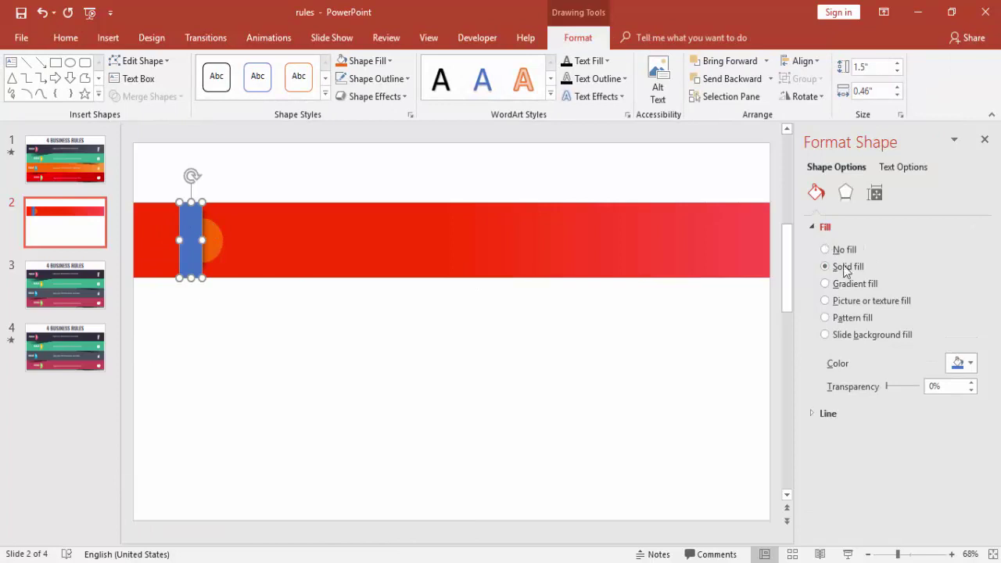
{"action": "left_click", "coordinate": [969, 363]}
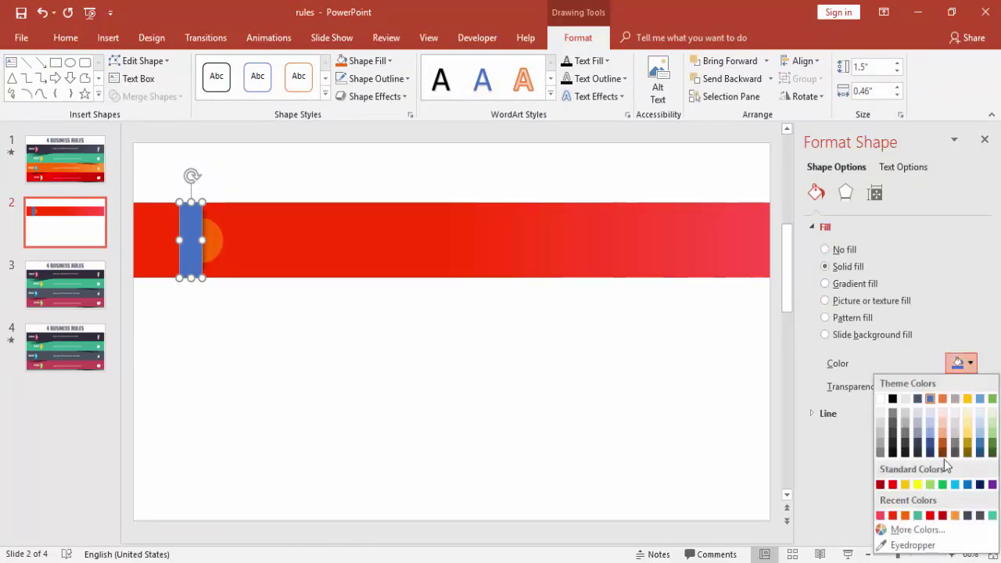
{"action": "left_click", "coordinate": [912, 545]}
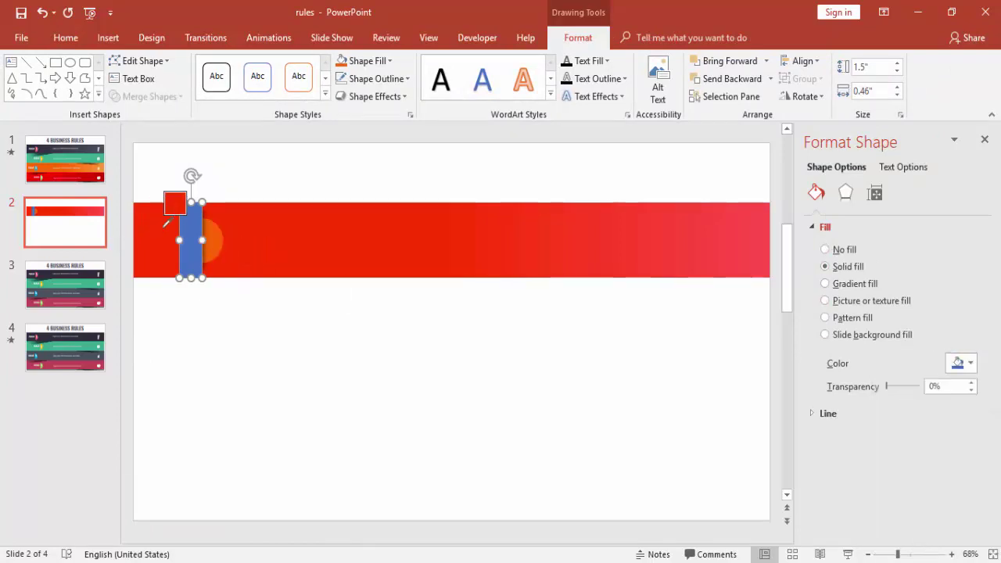
{"action": "left_click", "coordinate": [169, 227]}
{"action": "left_click", "coordinate": [247, 362]}
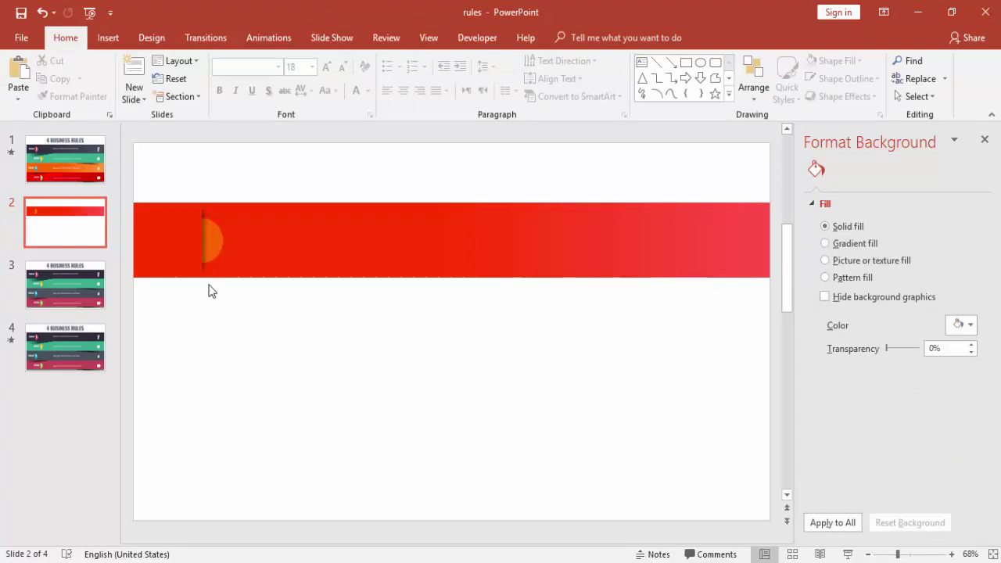
Change the half-circle's fill from orange to yellow.
{"action": "left_click", "coordinate": [203, 252]}
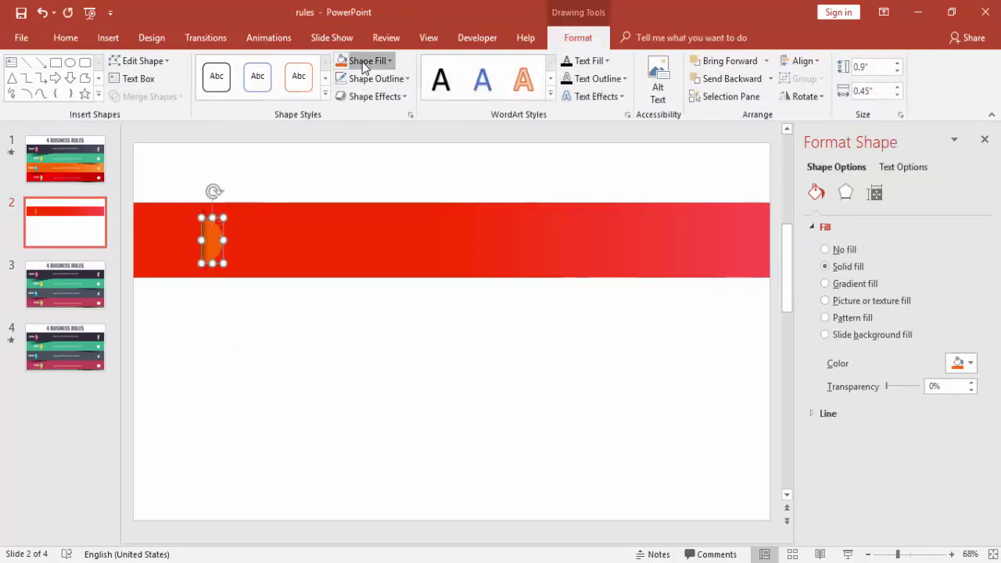
{"action": "left_click", "coordinate": [365, 61]}
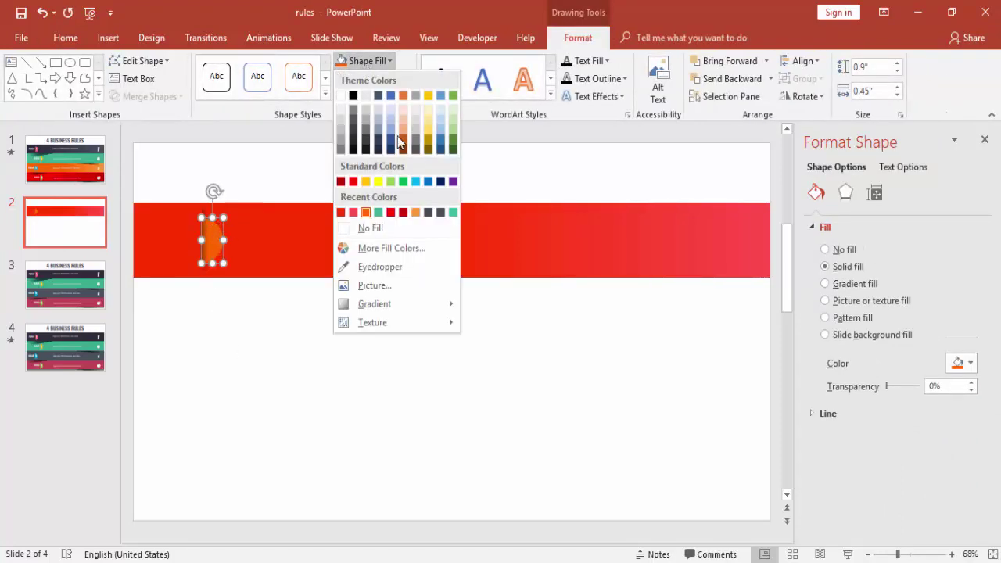
{"action": "left_click", "coordinate": [379, 179]}
{"action": "left_click", "coordinate": [300, 342]}
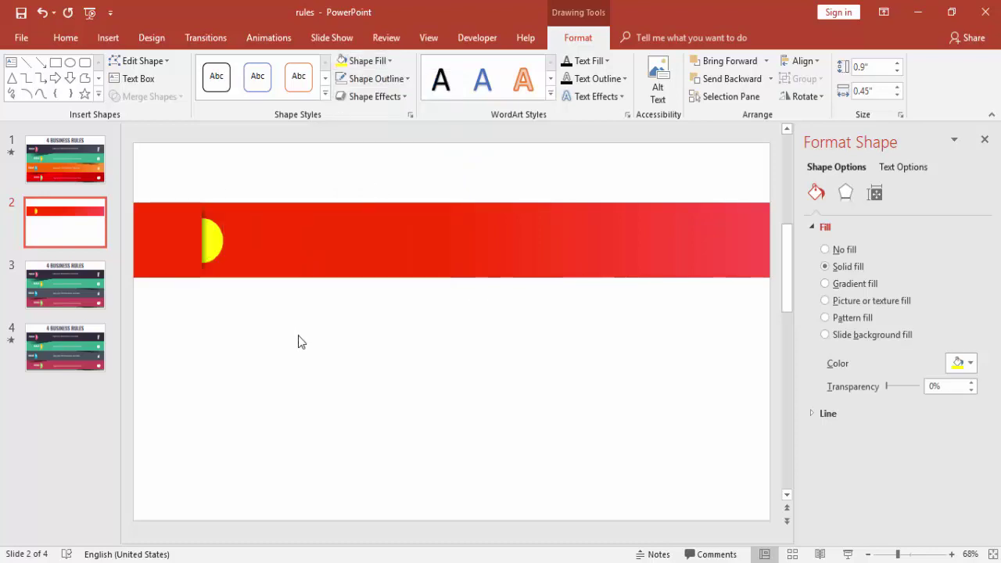